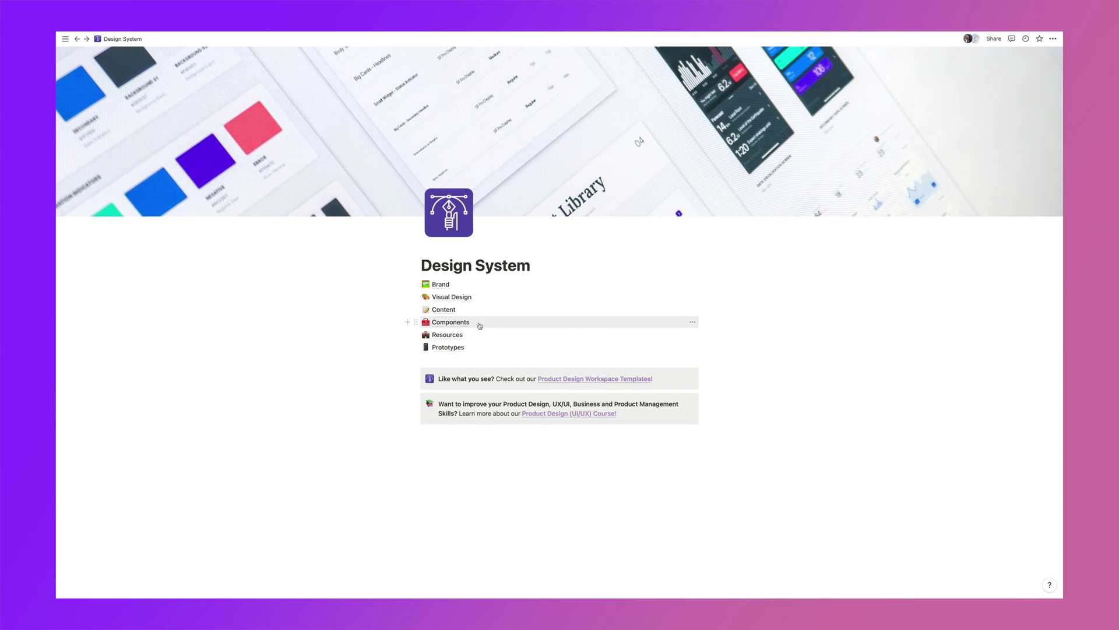
# Open the Components page and add another table view to its Components and States database.
pyautogui.click(479, 325)
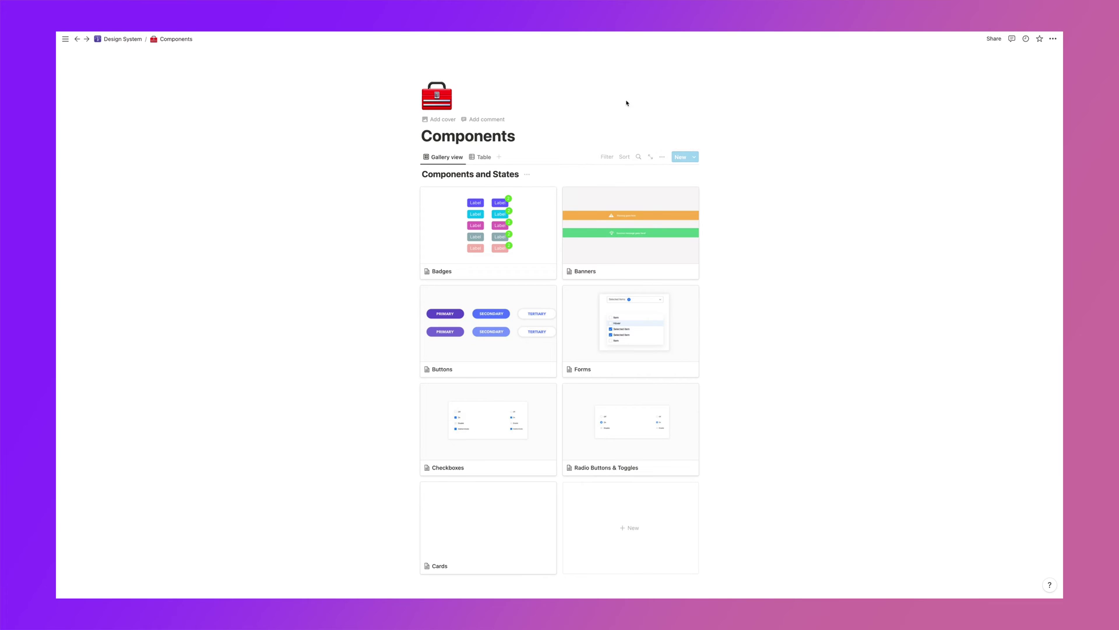
pyautogui.click(484, 158)
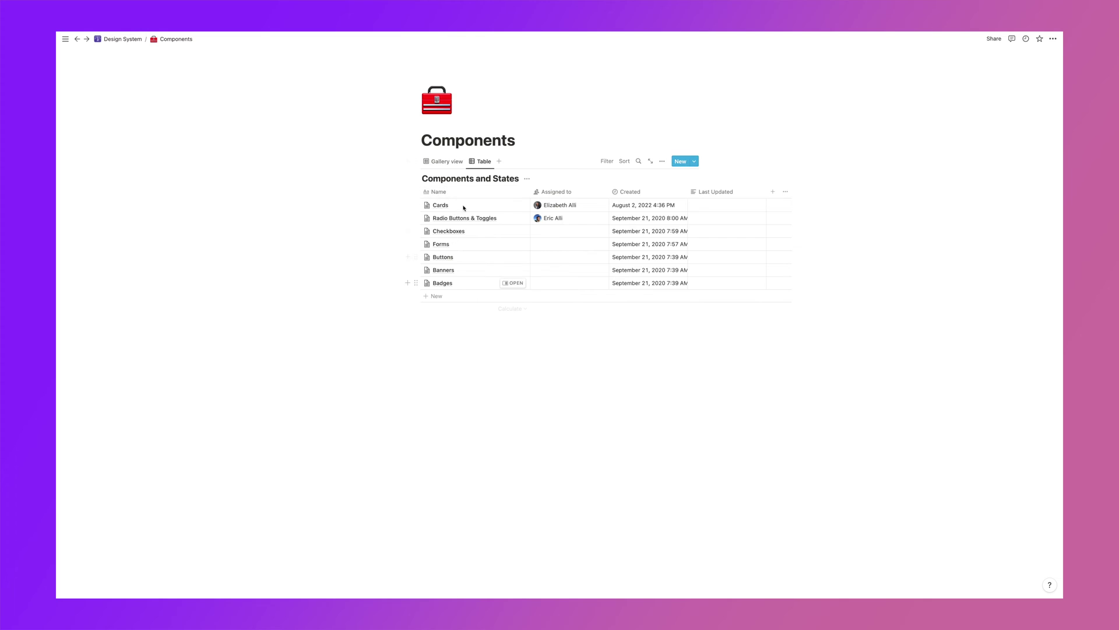
pyautogui.click(500, 161)
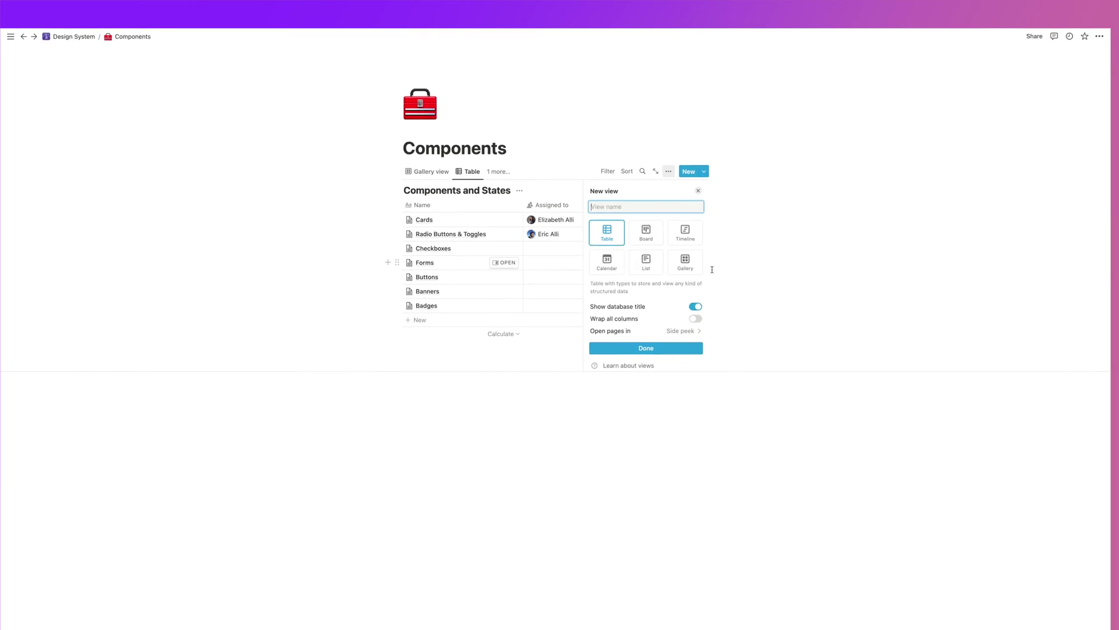
pyautogui.click(600, 147)
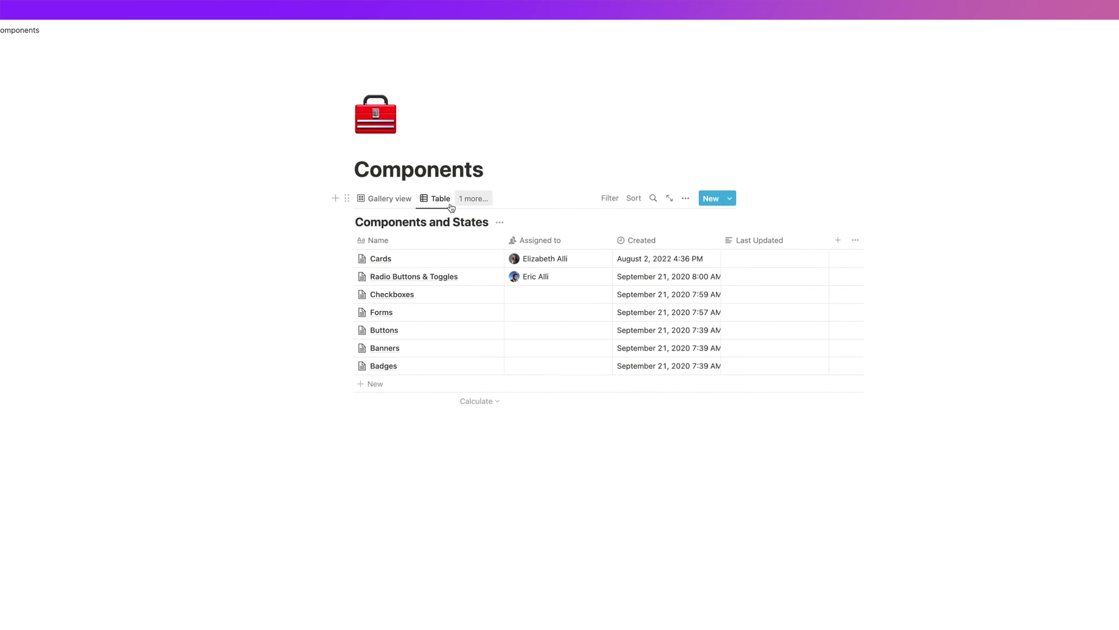
pyautogui.click(451, 208)
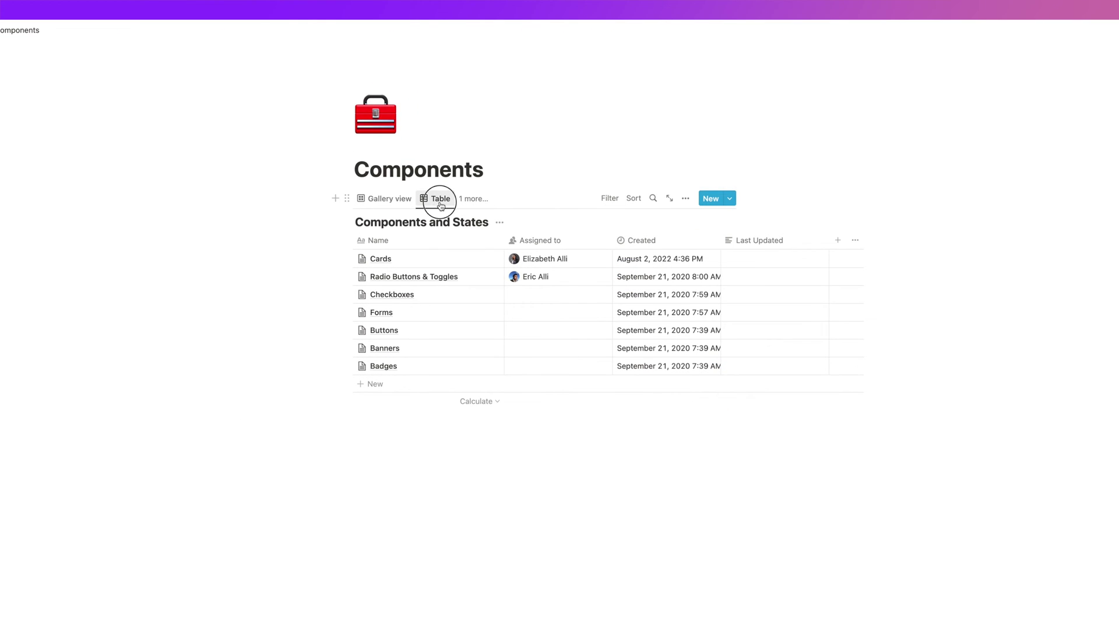
pyautogui.press('Escape')
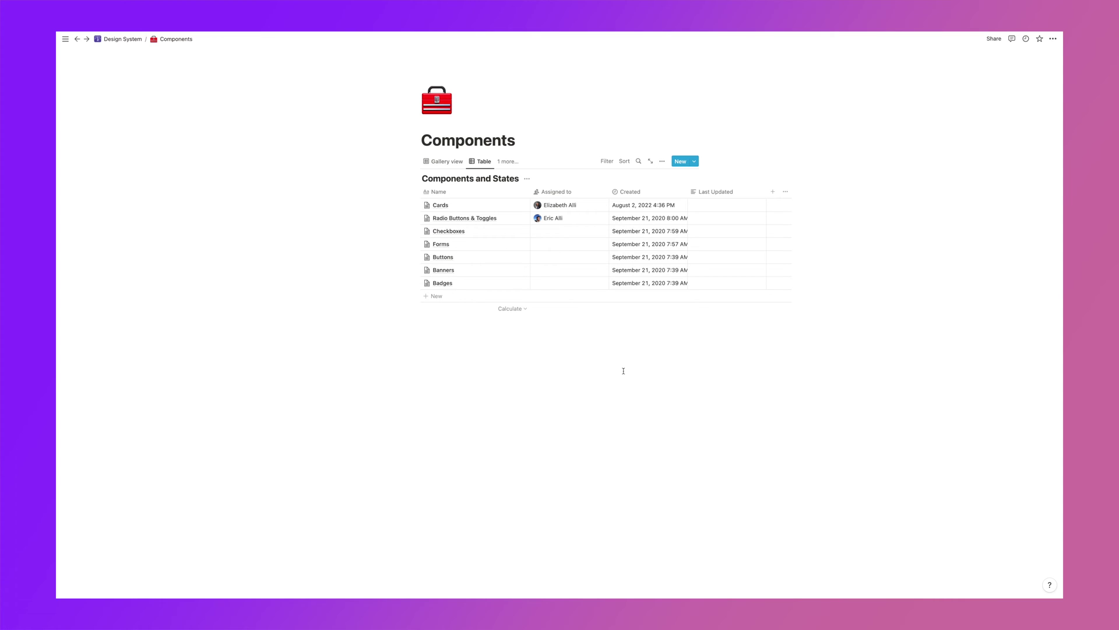
# Change the type of the Last Updated property in the components table from text to Date.
pyautogui.hscroll(2, 533, 268)
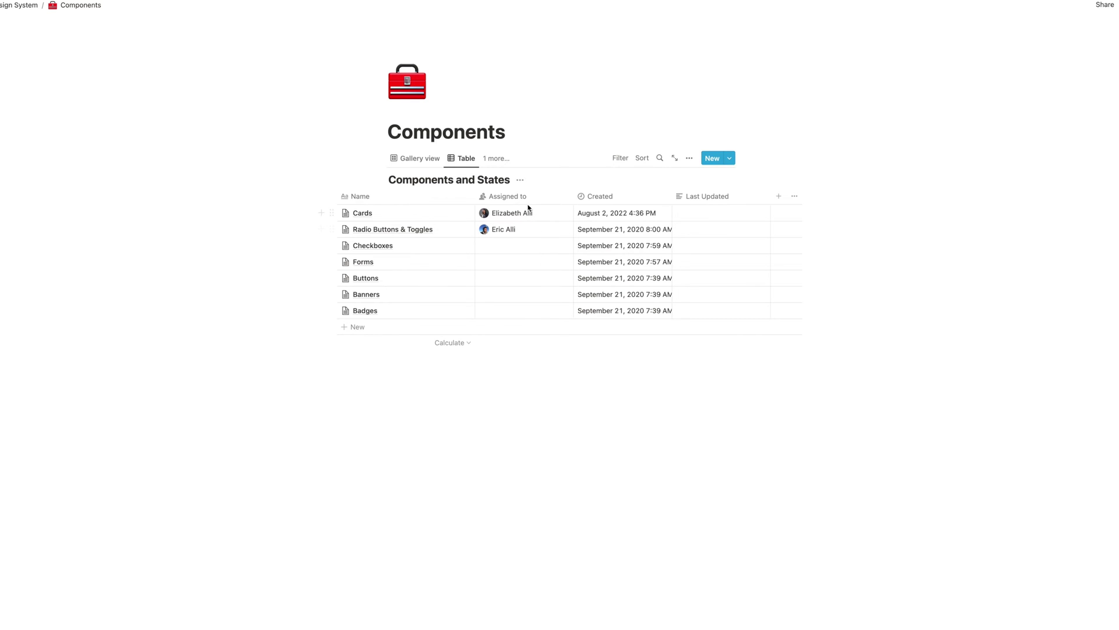
pyautogui.hscroll(3, 613, 215)
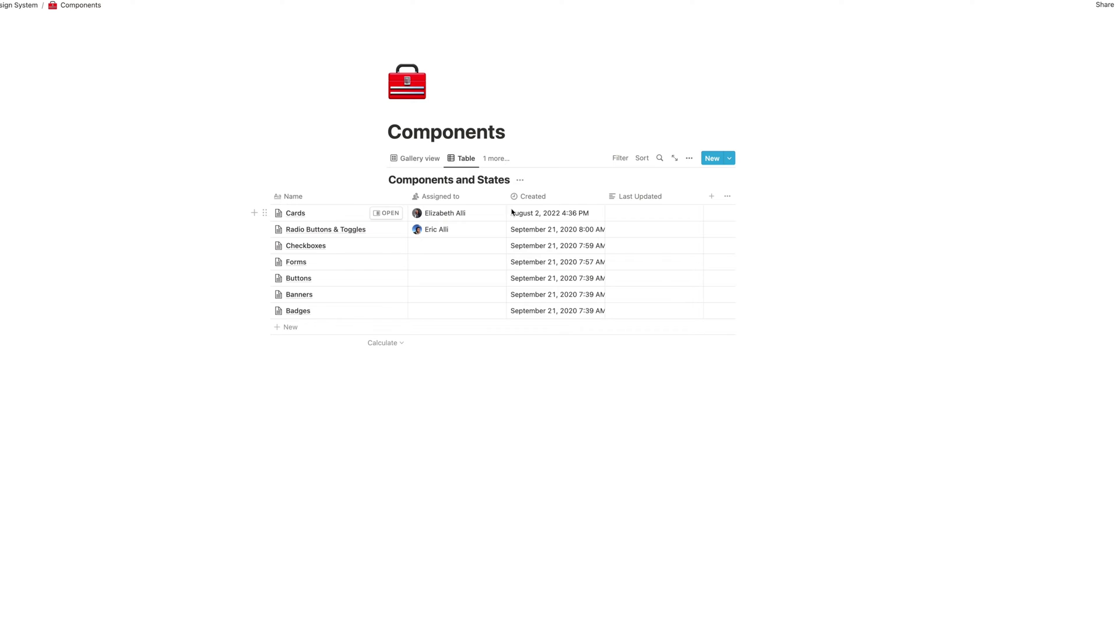
pyautogui.hscroll(-1, 562, 217)
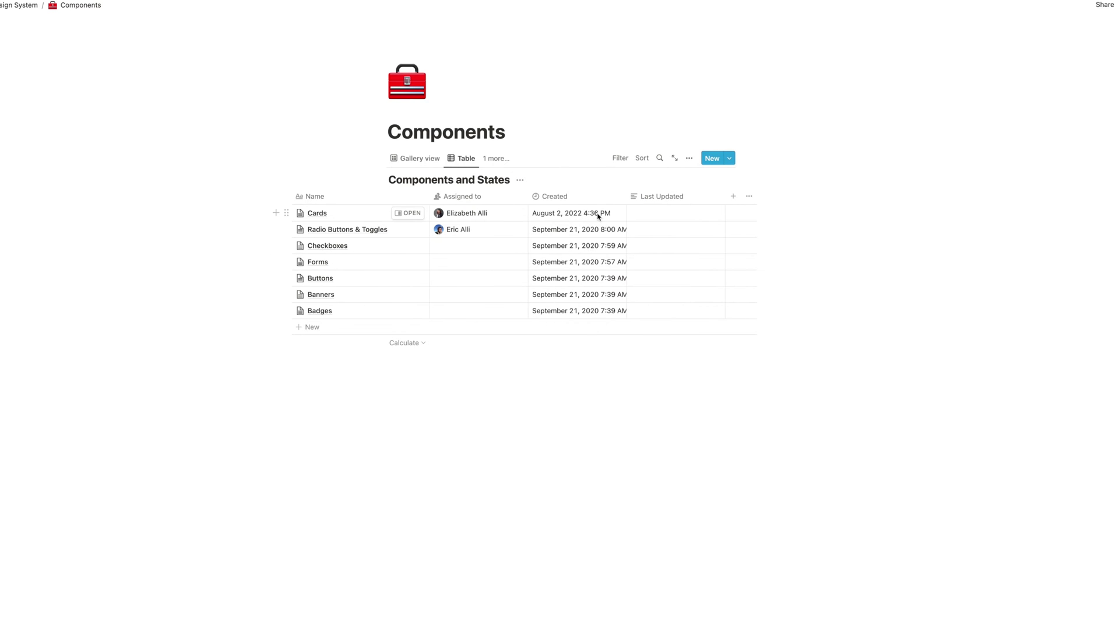
pyautogui.click(680, 202)
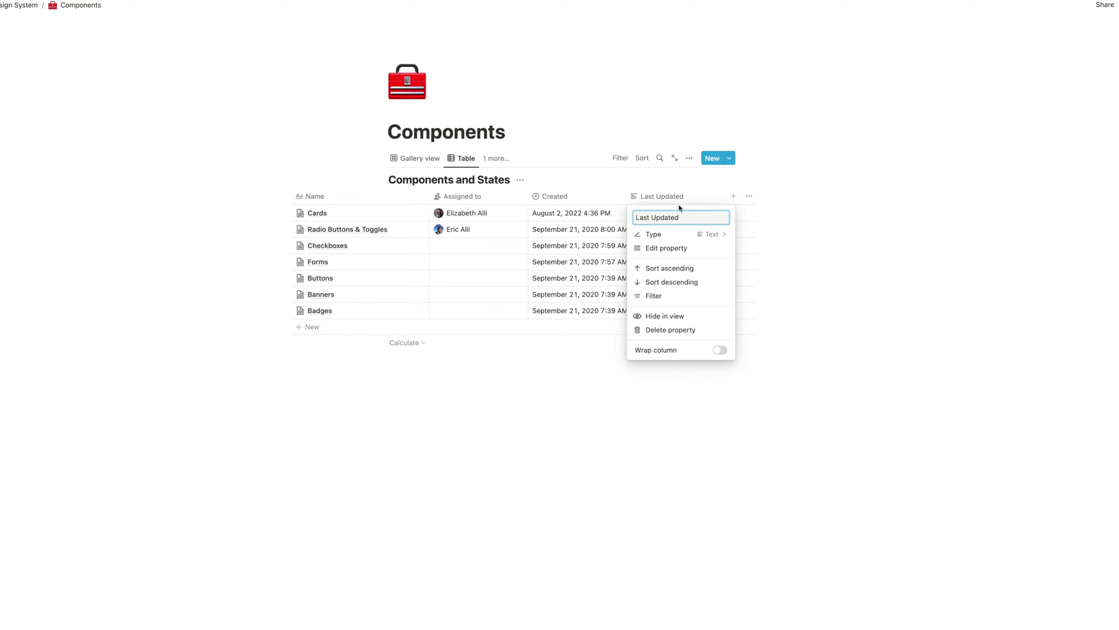
pyautogui.click(717, 234)
pyautogui.click(638, 356)
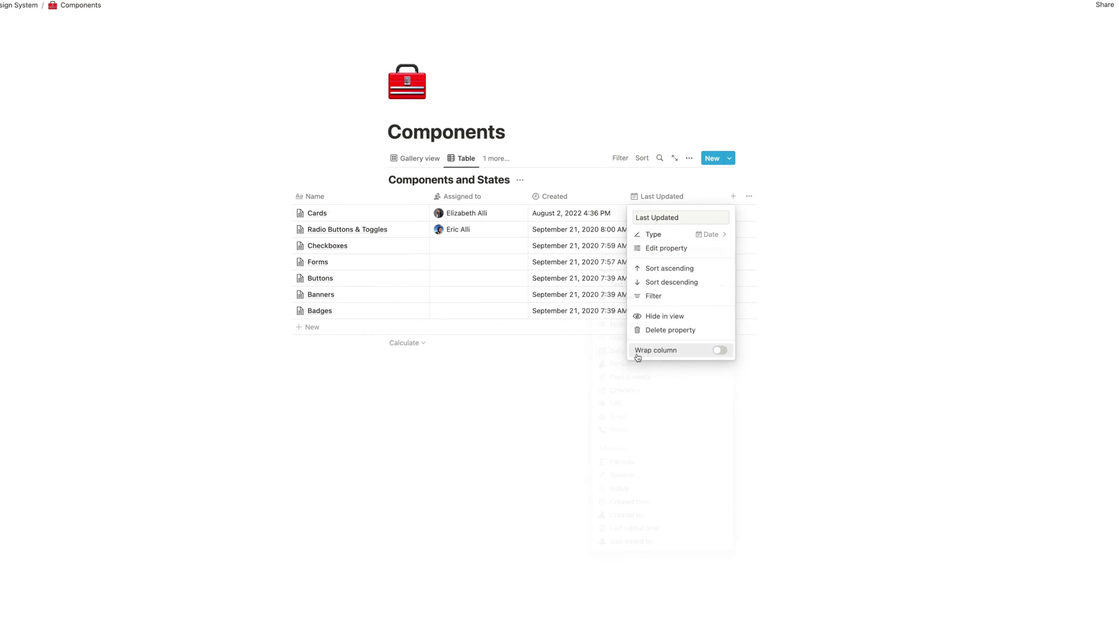
pyautogui.click(742, 407)
# Add a property named Status with the Select type to the components table.
pyautogui.click(679, 191)
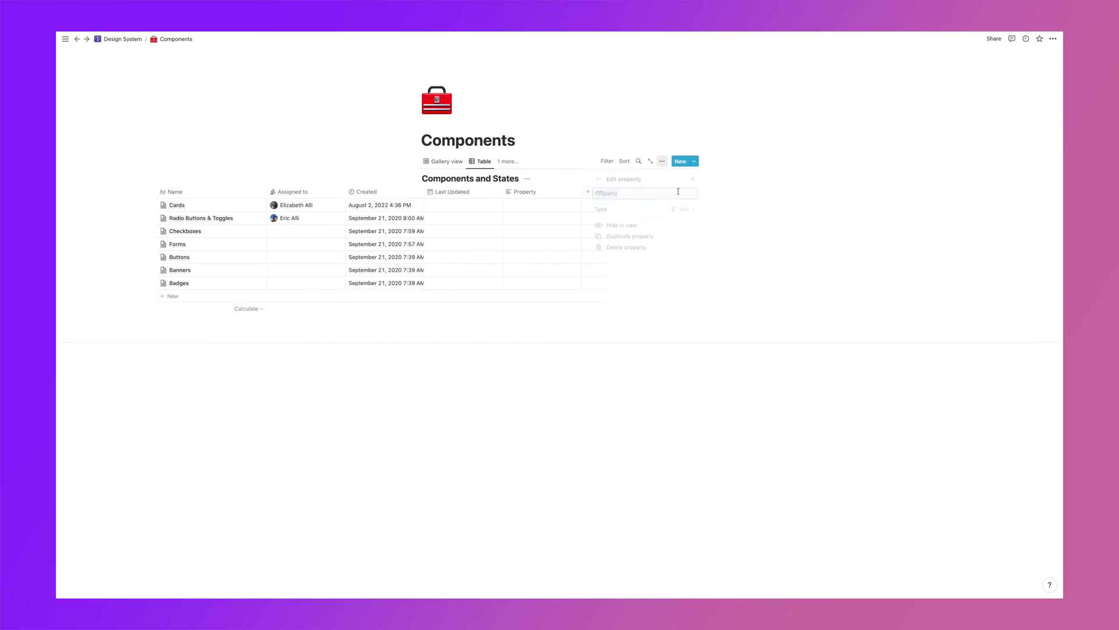
pyautogui.write('Status')
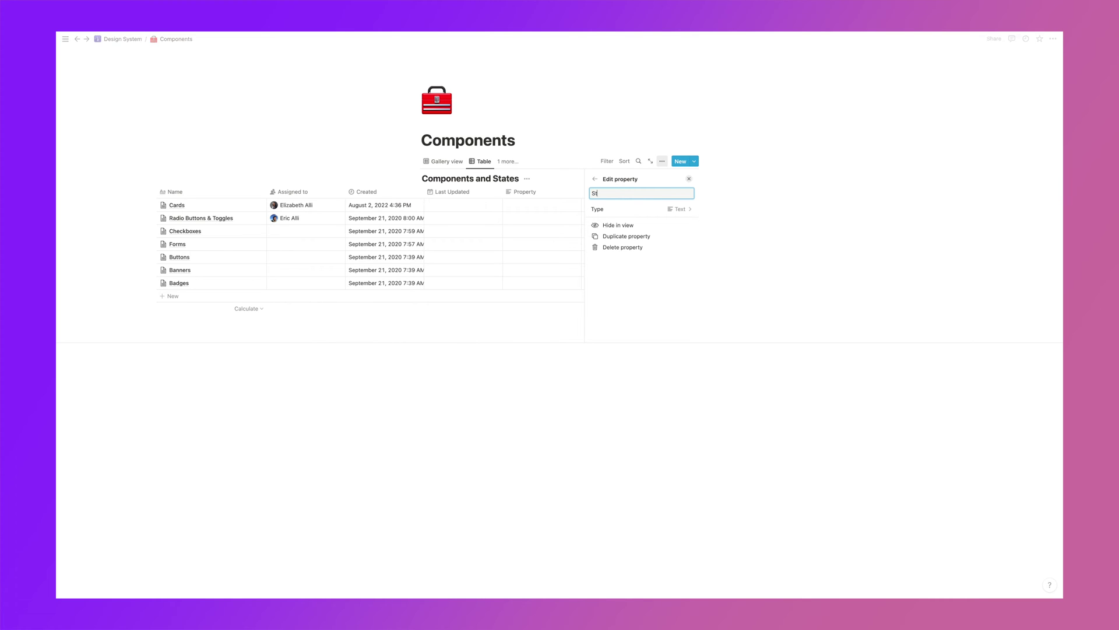
pyautogui.click(678, 208)
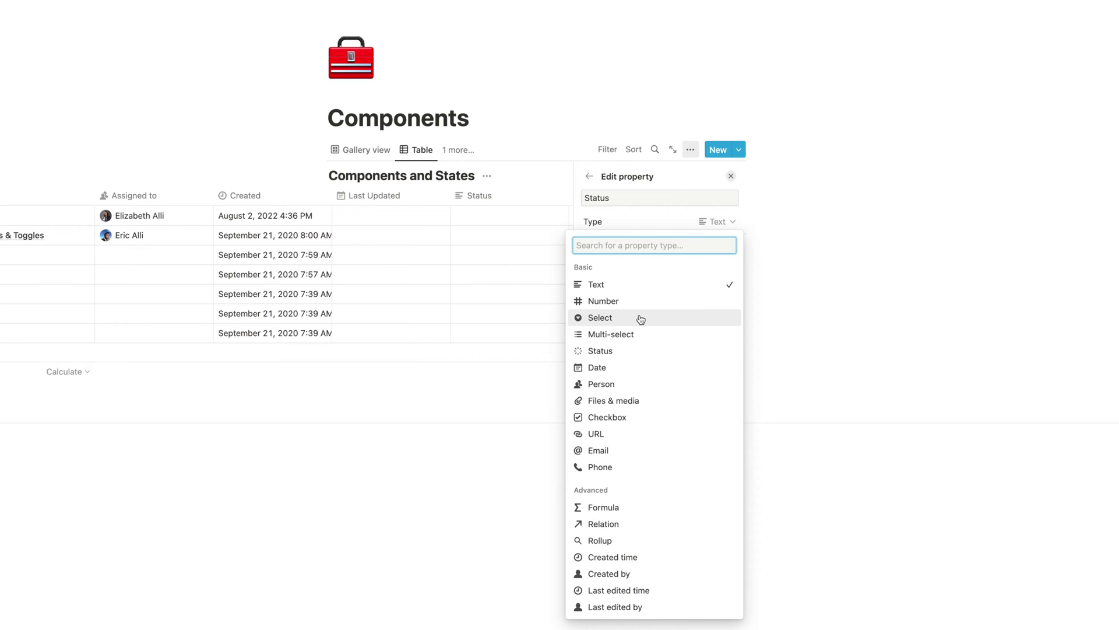
pyautogui.click(602, 323)
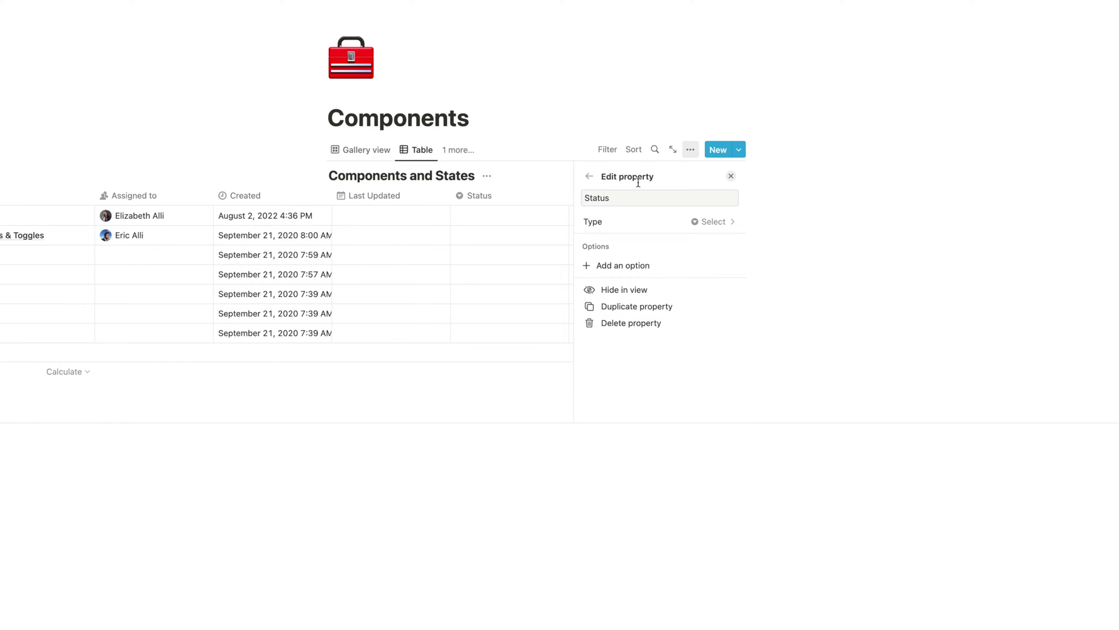
pyautogui.press('Escape')
# Create a Newly Added option in the Status cell of the Cards row and colour it yellow.
pyautogui.click(515, 215)
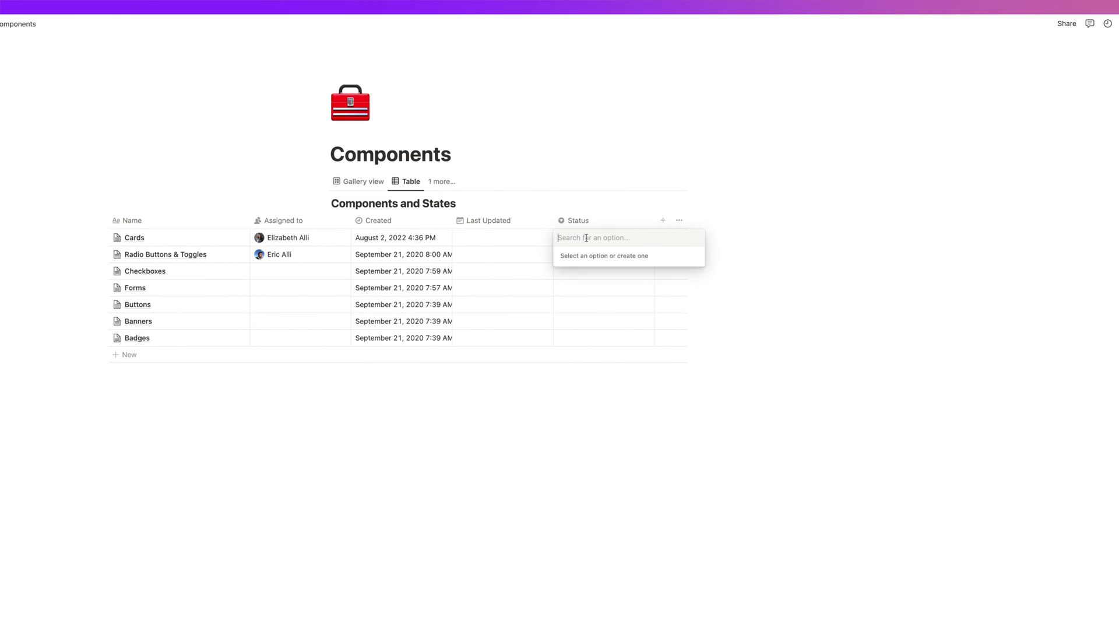
pyautogui.write('Newly Added')
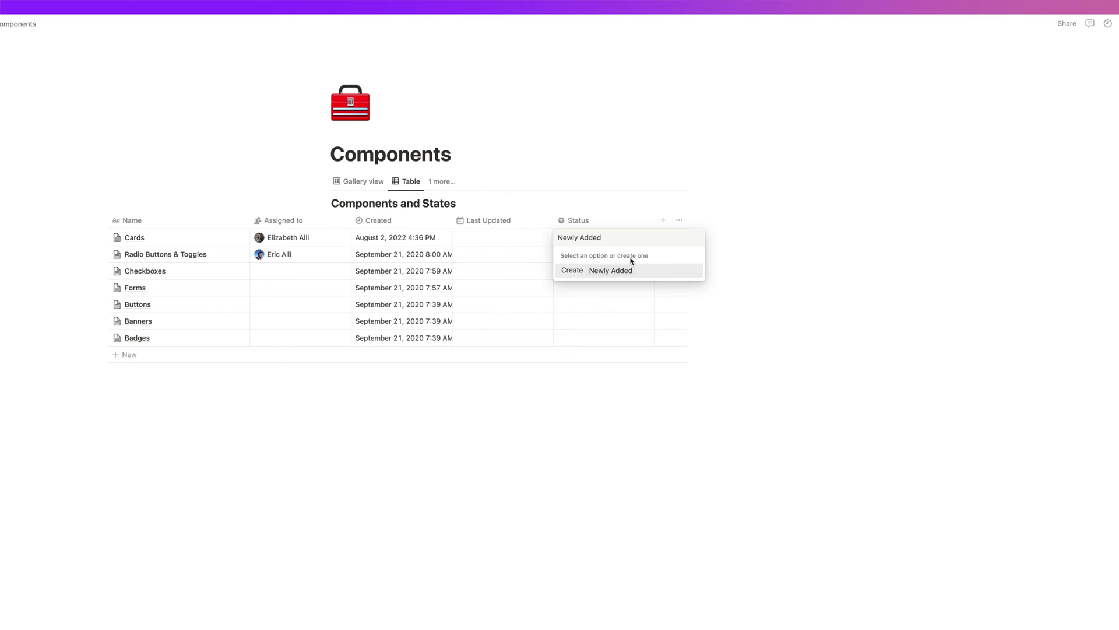
pyautogui.click(624, 270)
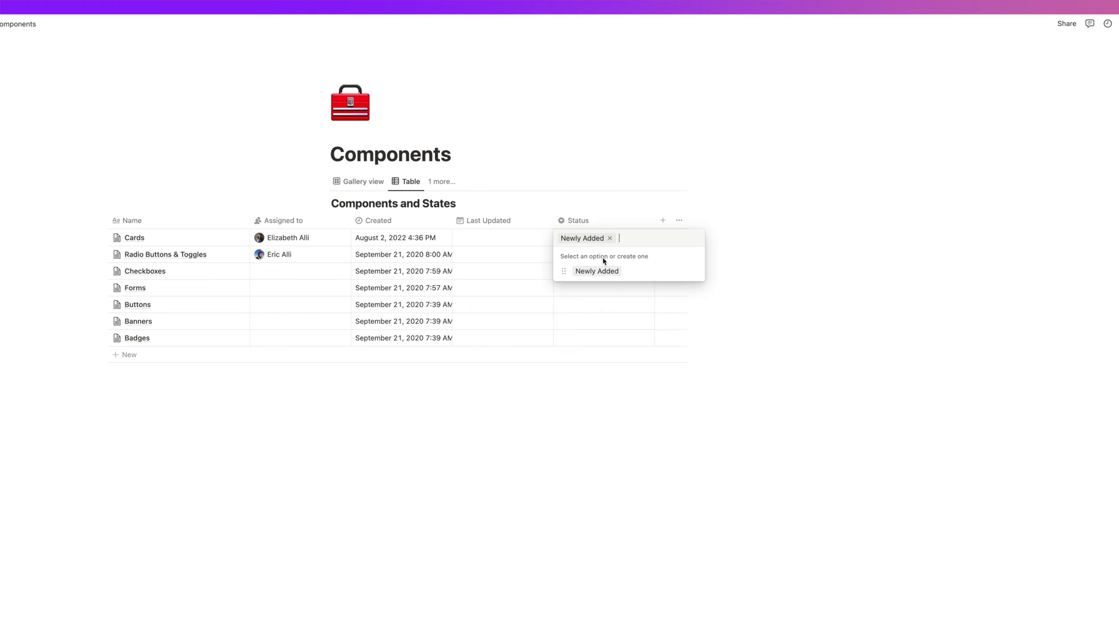
pyautogui.click(694, 272)
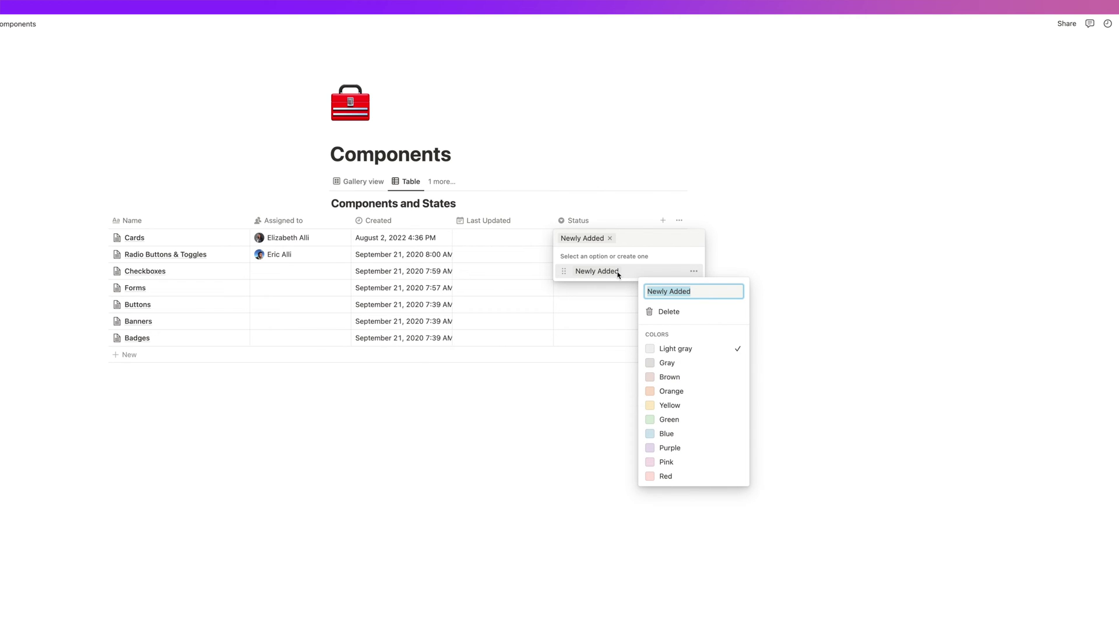
pyautogui.click(680, 409)
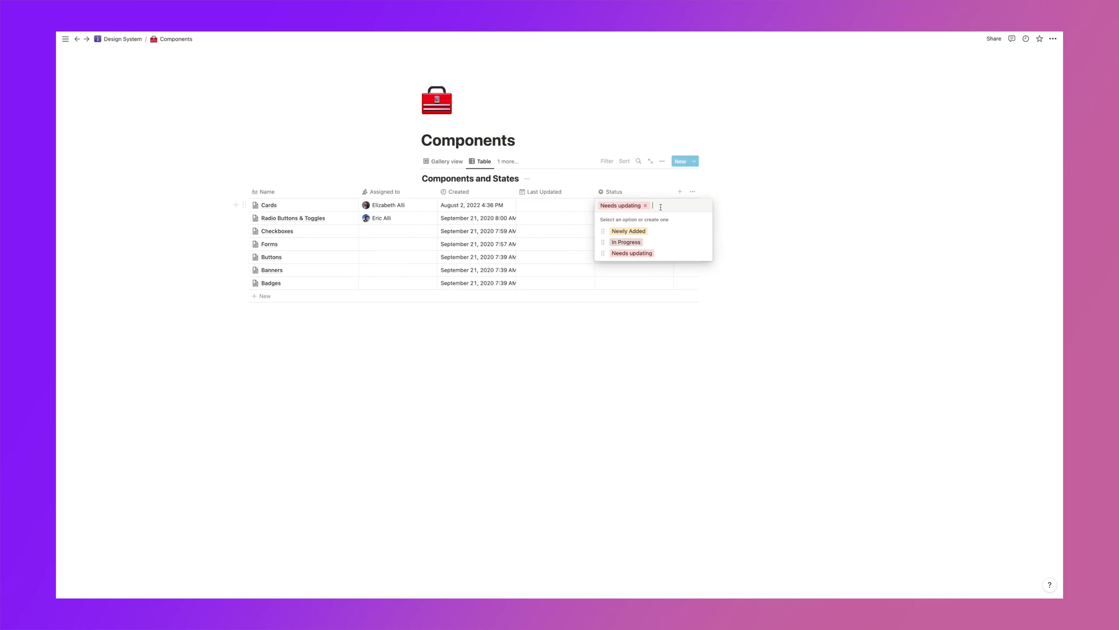
# Set the Status of the Cards row to Needs updating.
pyautogui.click(617, 242)
pyautogui.click(624, 207)
pyautogui.click(633, 253)
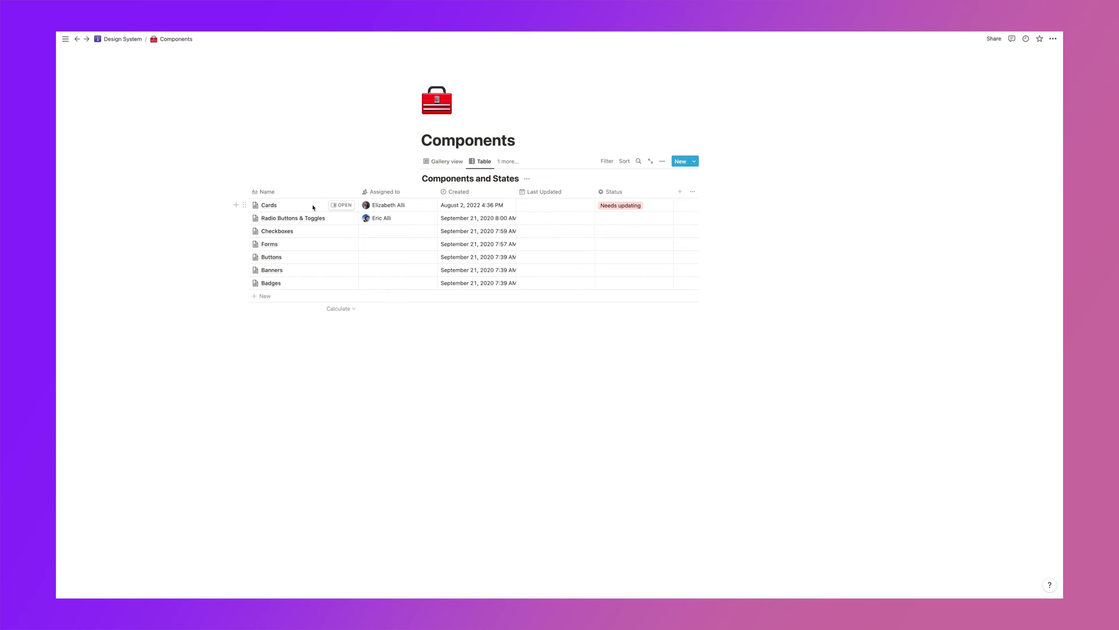
pyautogui.click(632, 207)
pyautogui.press('Escape')
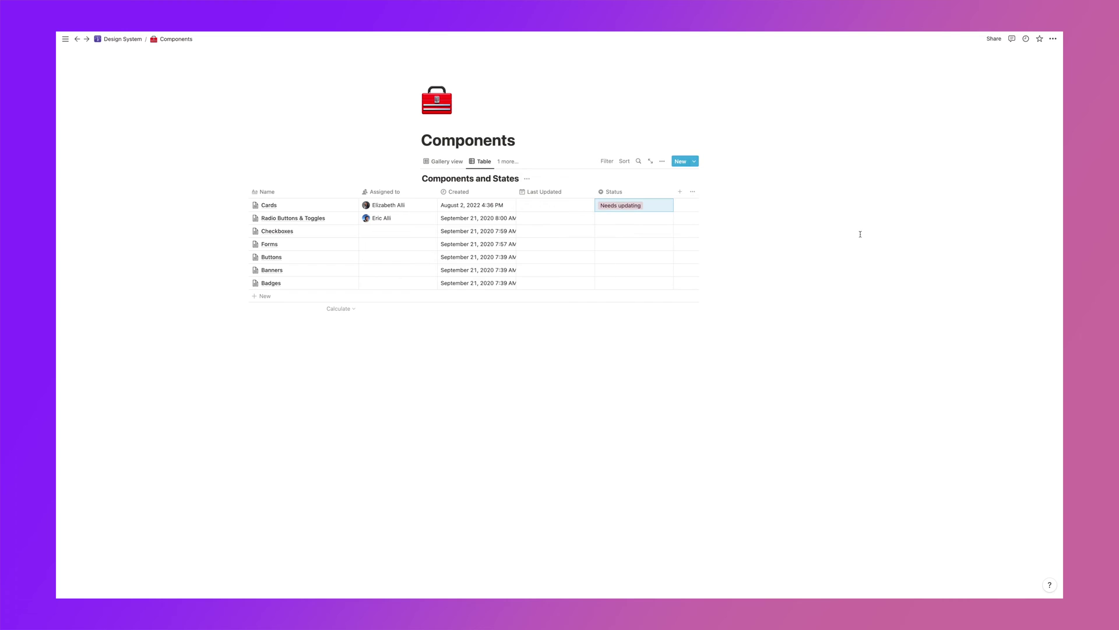
# Open the Cards entry as a full page and place the cursor in its empty body.
pyautogui.click(339, 205)
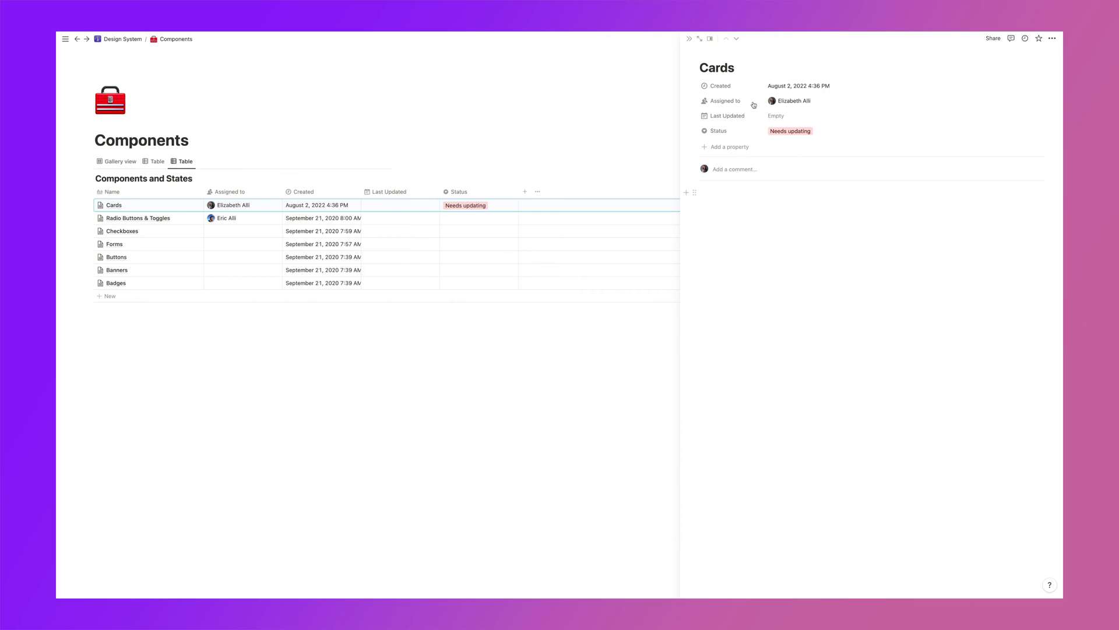
pyautogui.click(699, 38)
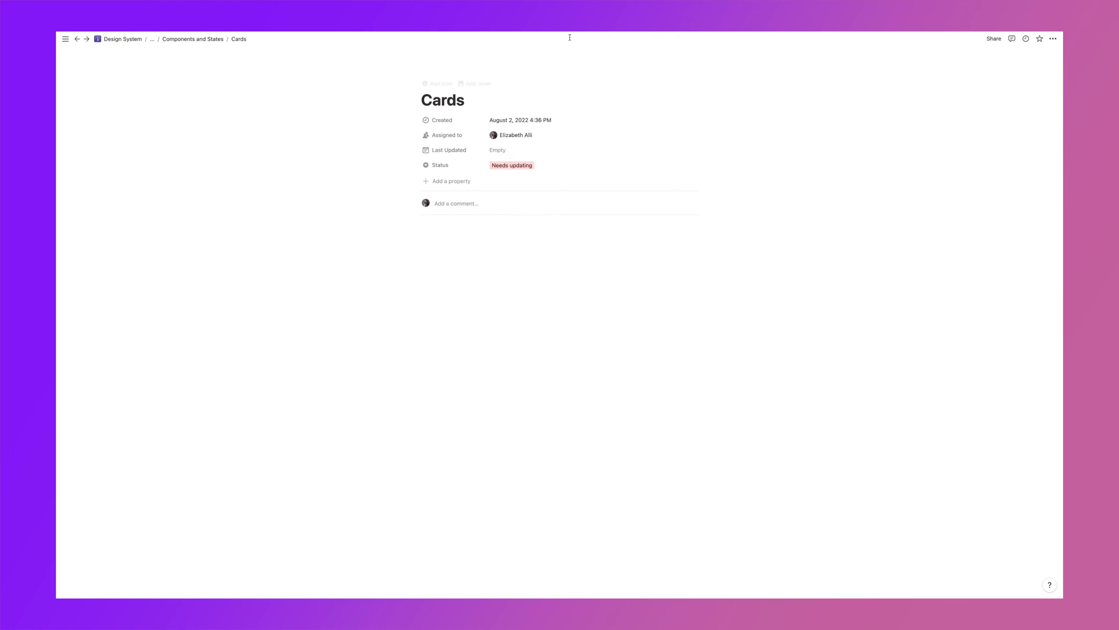
pyautogui.click(521, 334)
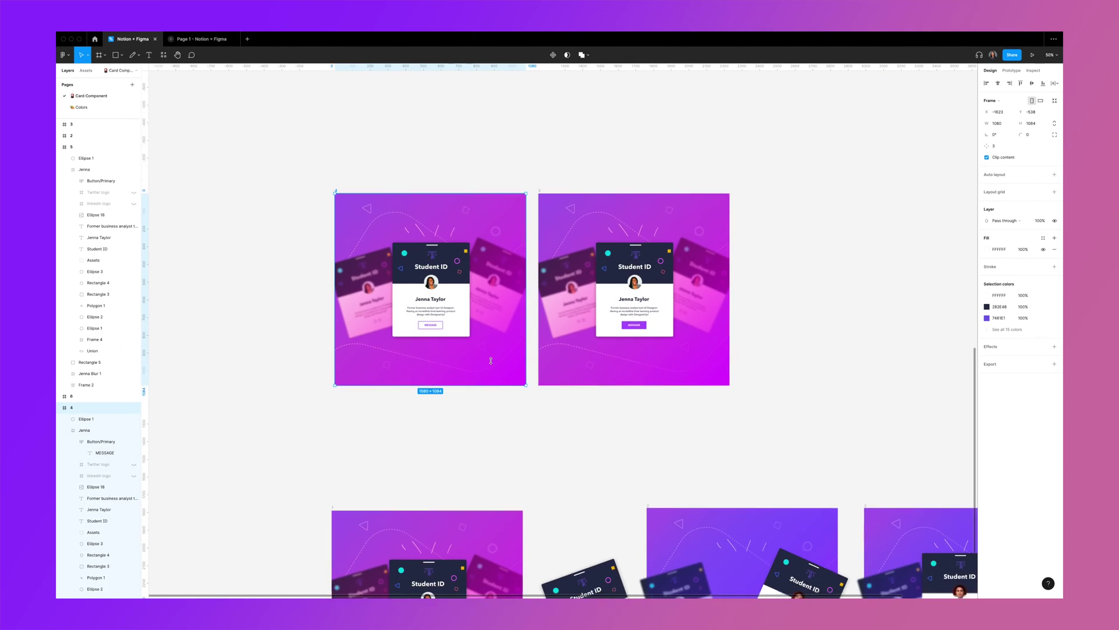
# In Figma, examine the While hovering prototype interaction that links the two upper Student ID card frames.
pyautogui.scroll(-3, 491, 360)
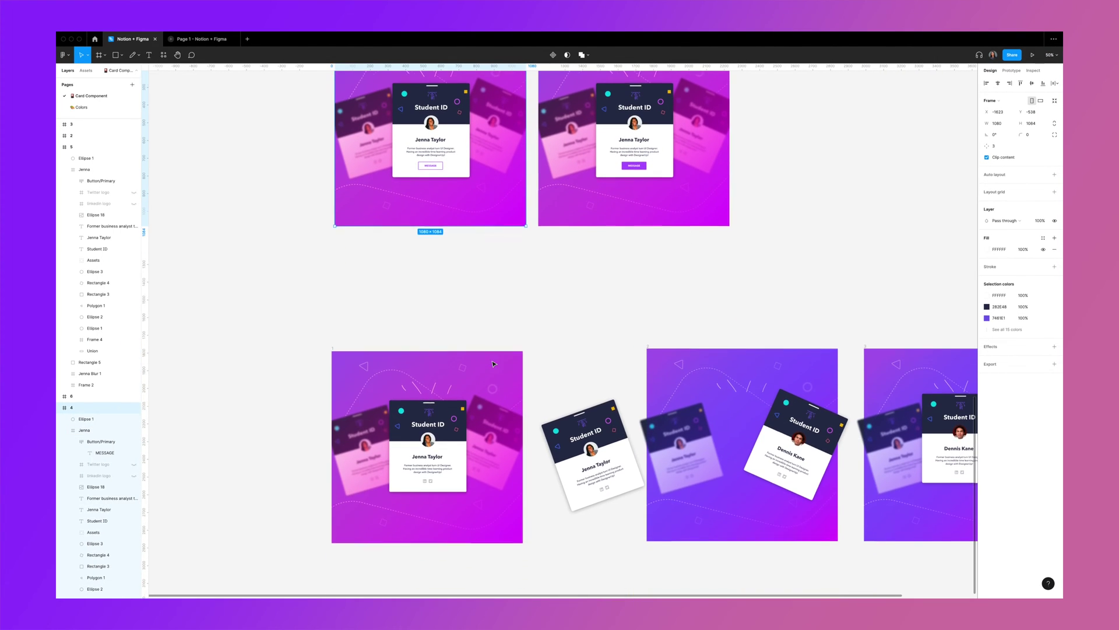
pyautogui.scroll(3, 334, 209)
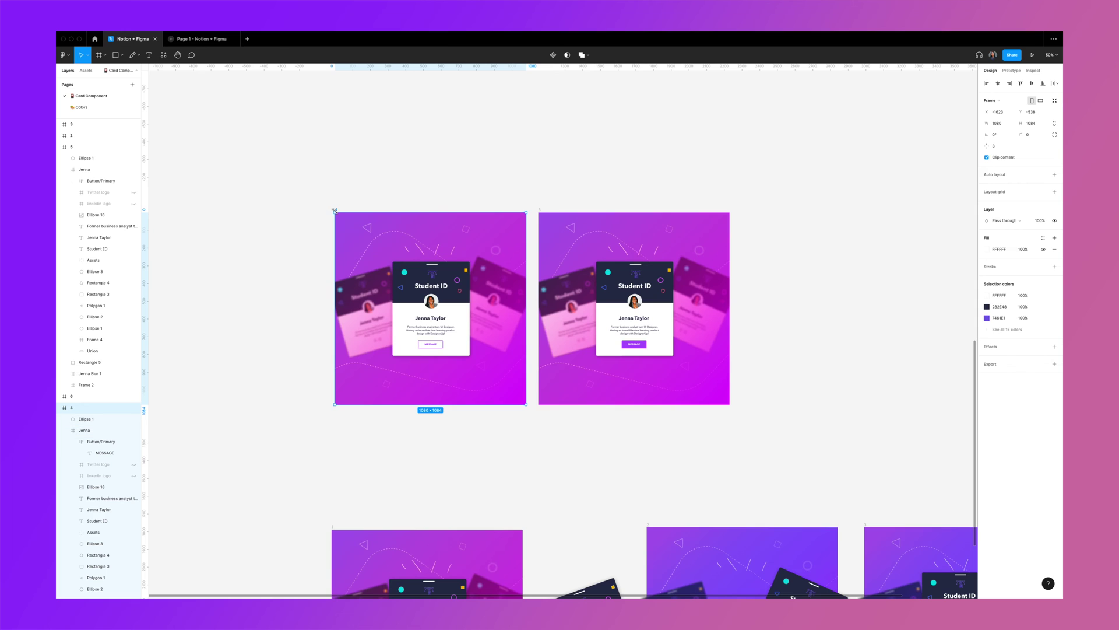
pyautogui.click(1013, 70)
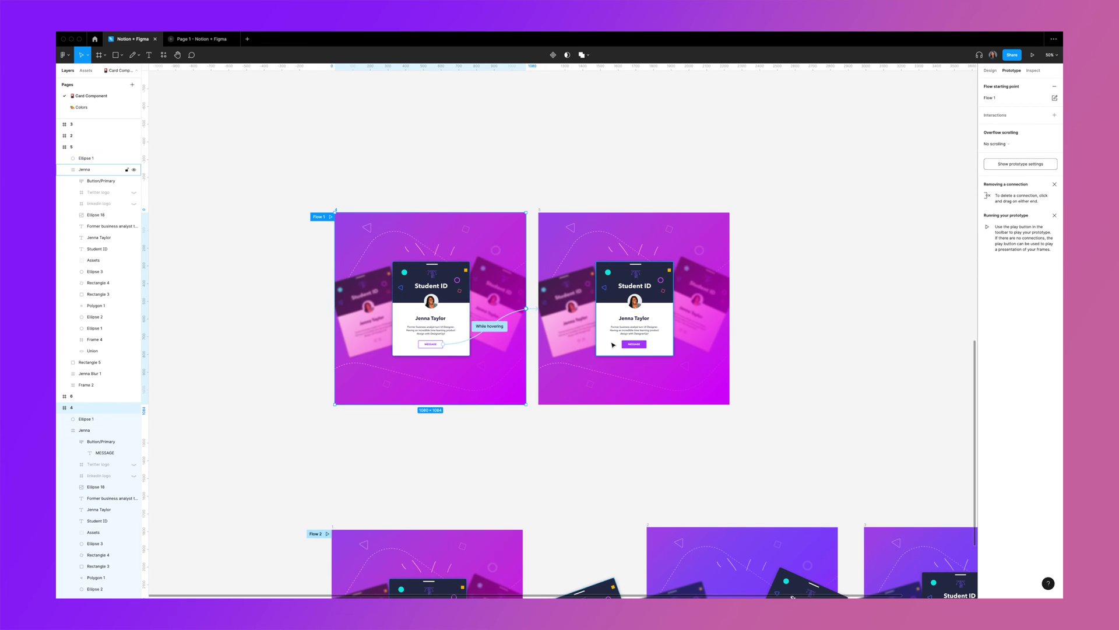
pyautogui.click(490, 328)
pyautogui.click(798, 332)
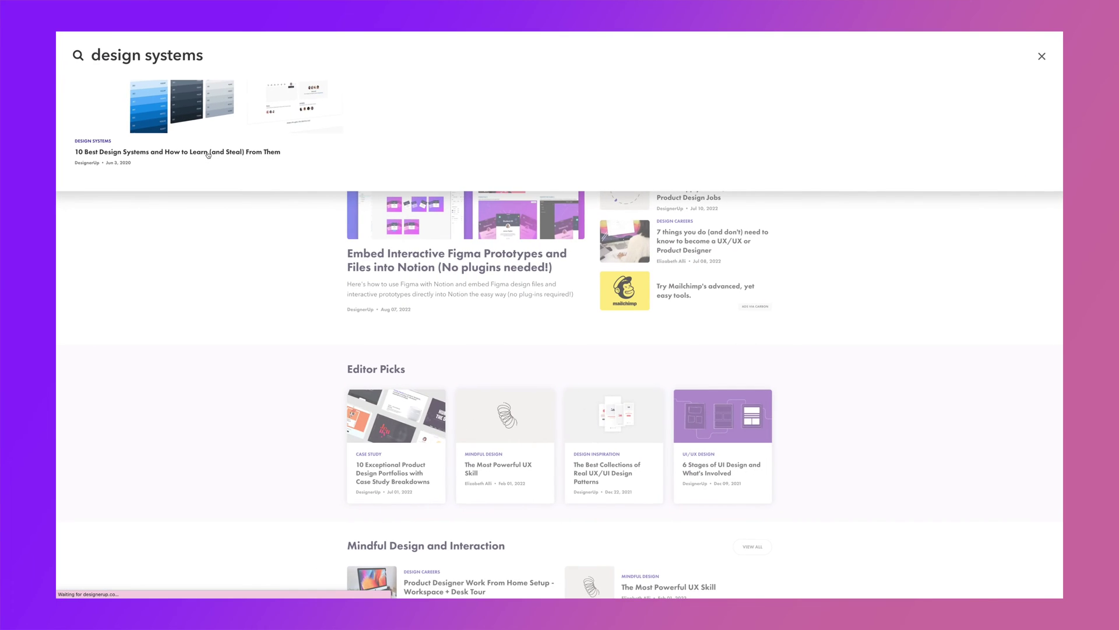
# Switch to the DesignerUp blog and read the article "10 Best Design Systems and How to Learn (and Steal) From Them".
pyautogui.click(207, 153)
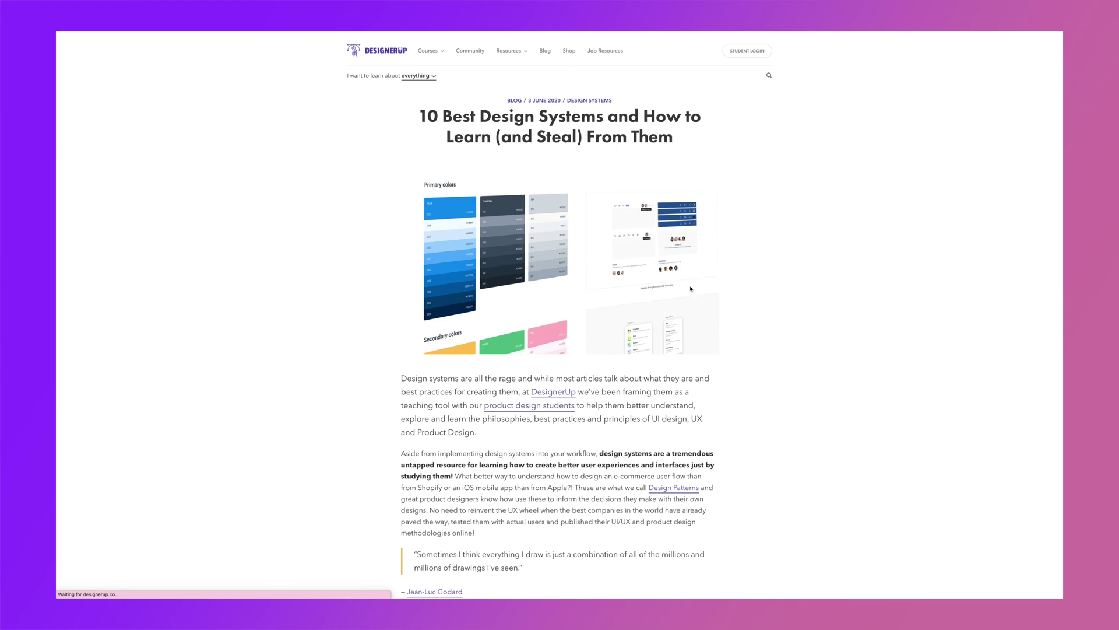
pyautogui.scroll(-7, 756, 302)
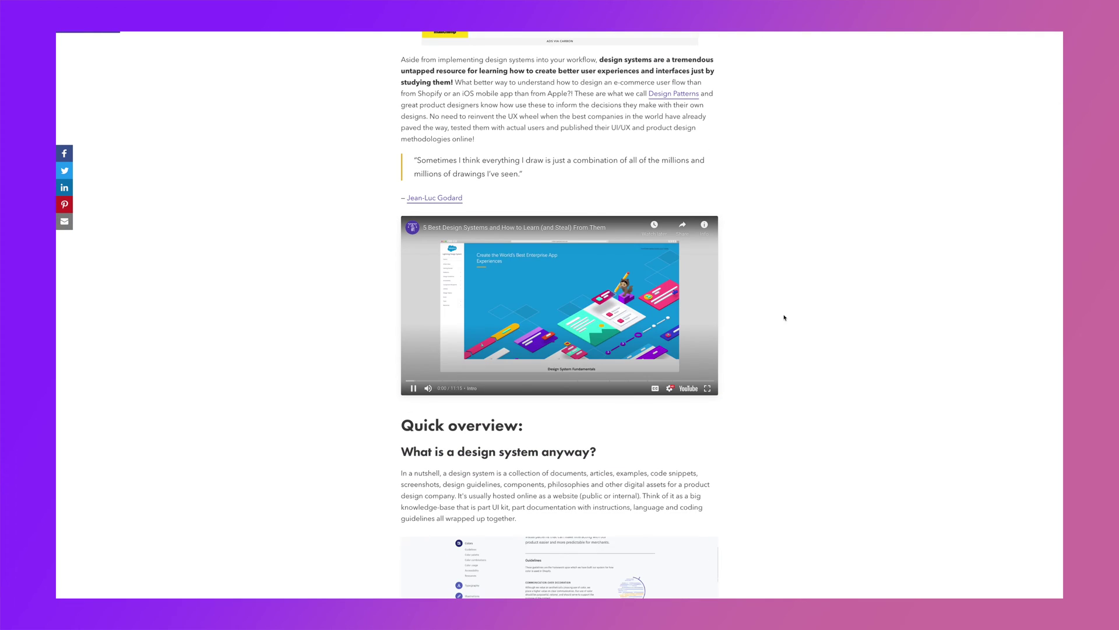
pyautogui.scroll(-1, 785, 317)
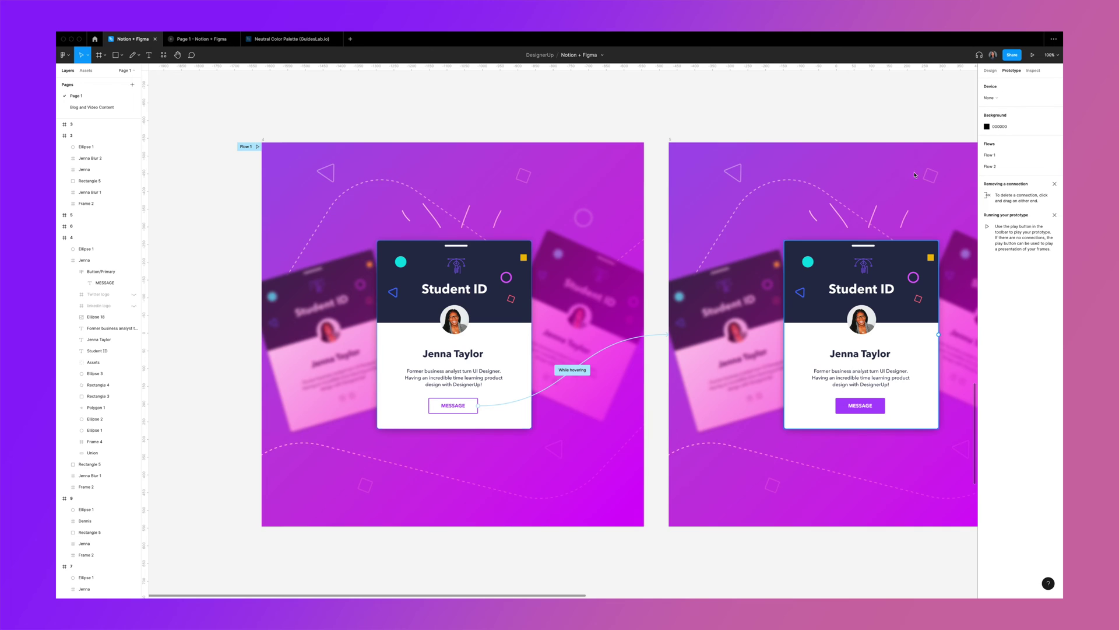
# Run the Student ID card prototype in Figma and copy its share link with access set to can view for anyone with the link.
pyautogui.click(1032, 56)
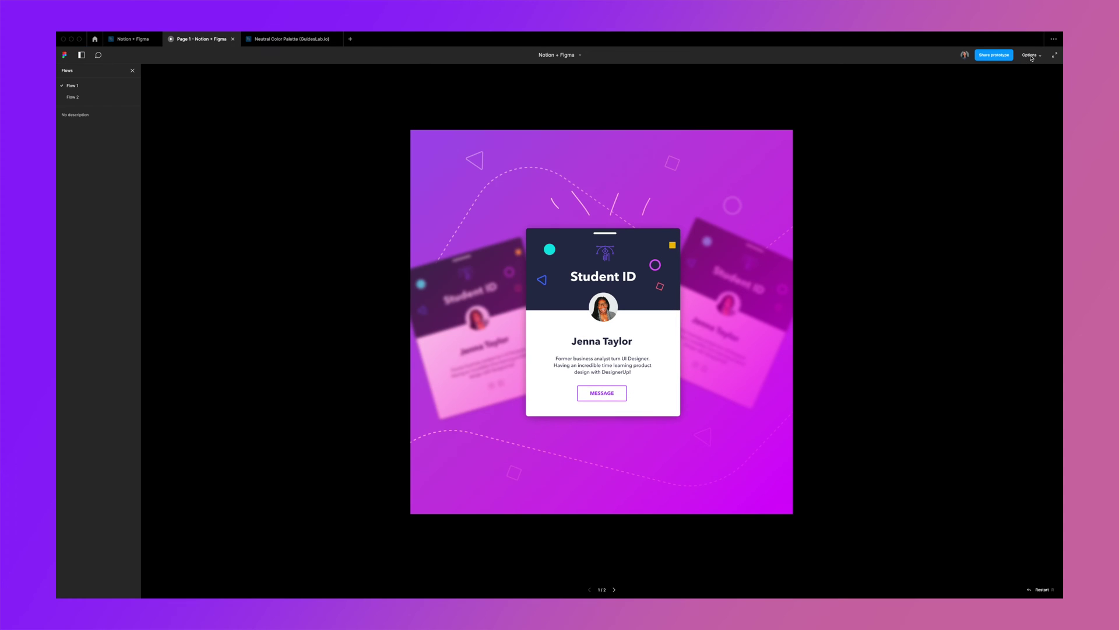
pyautogui.click(602, 390)
pyautogui.click(993, 57)
pyautogui.click(628, 188)
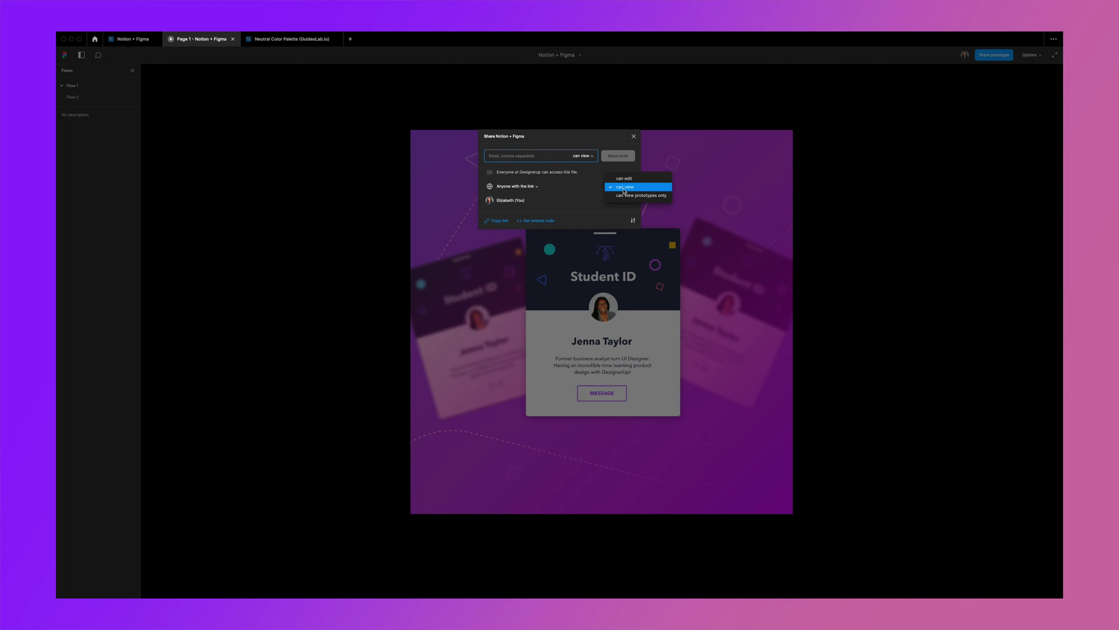
pyautogui.click(623, 188)
pyautogui.click(502, 221)
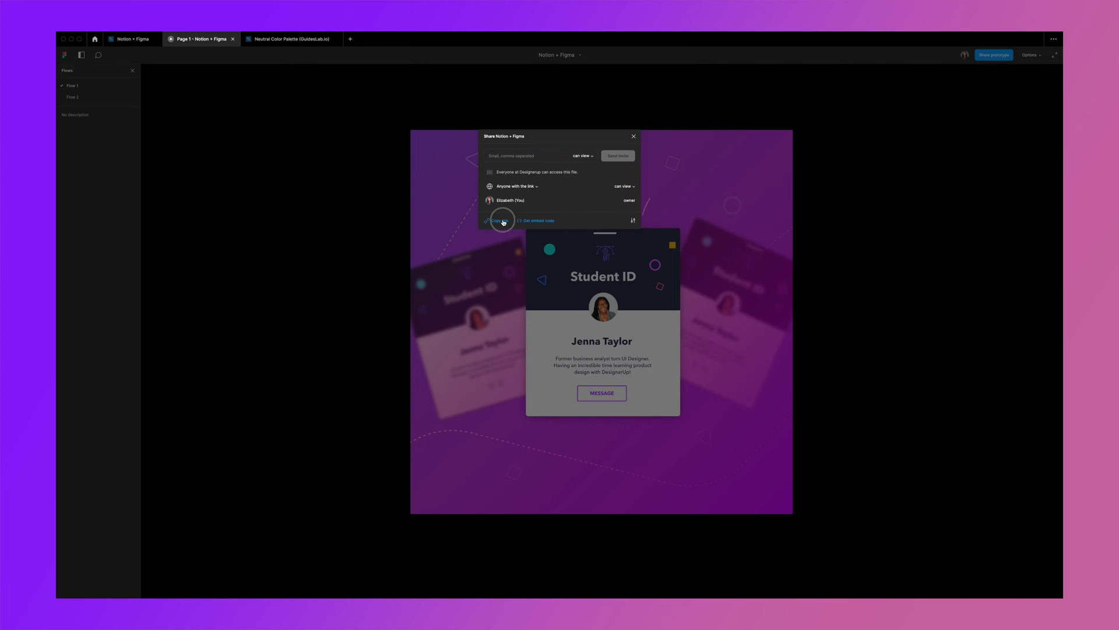
# Switch to Notion, embed the copied Figma prototype link in the Cards page and enlarge the embed beyond the text column's width.
pyautogui.hotkey('ctrl', 'Left')
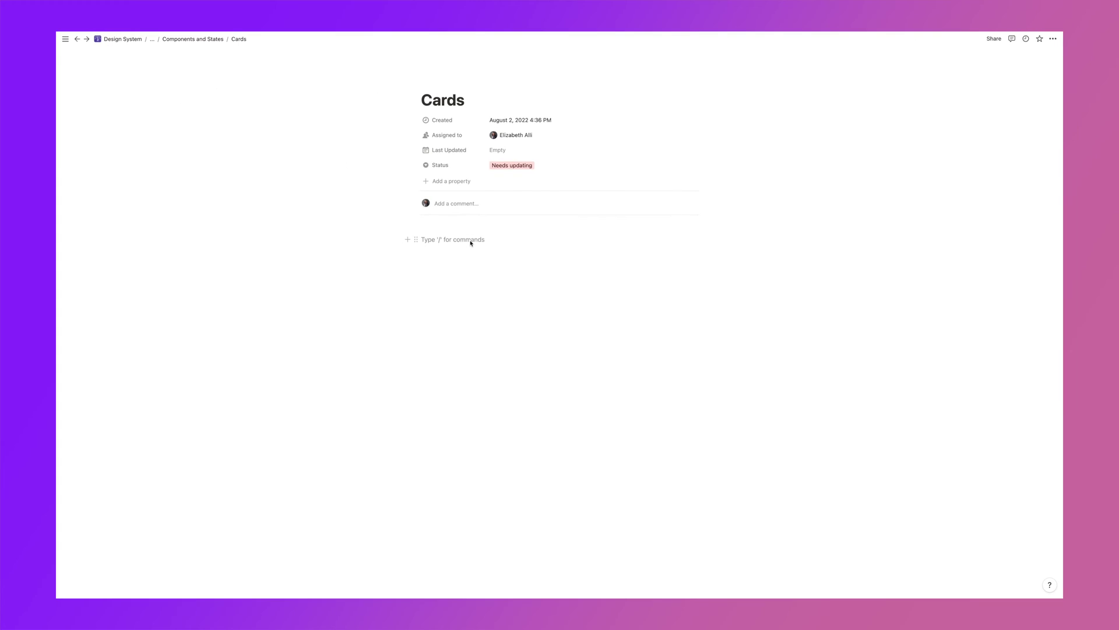
pyautogui.write('/em')
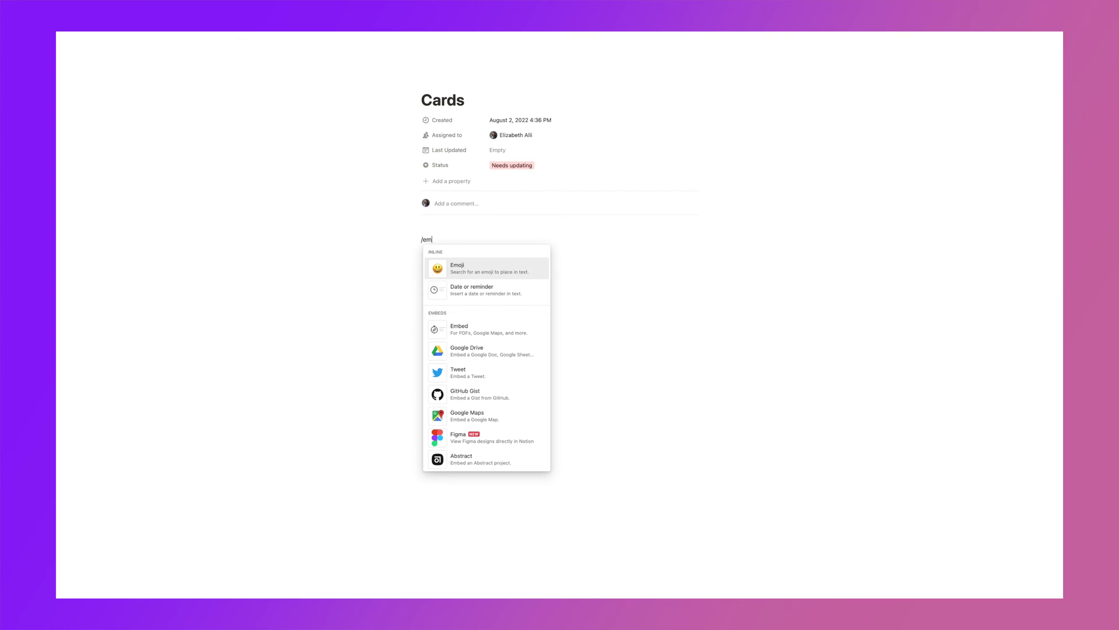
pyautogui.click(467, 328)
pyautogui.hotkey('ctrl', 'v')
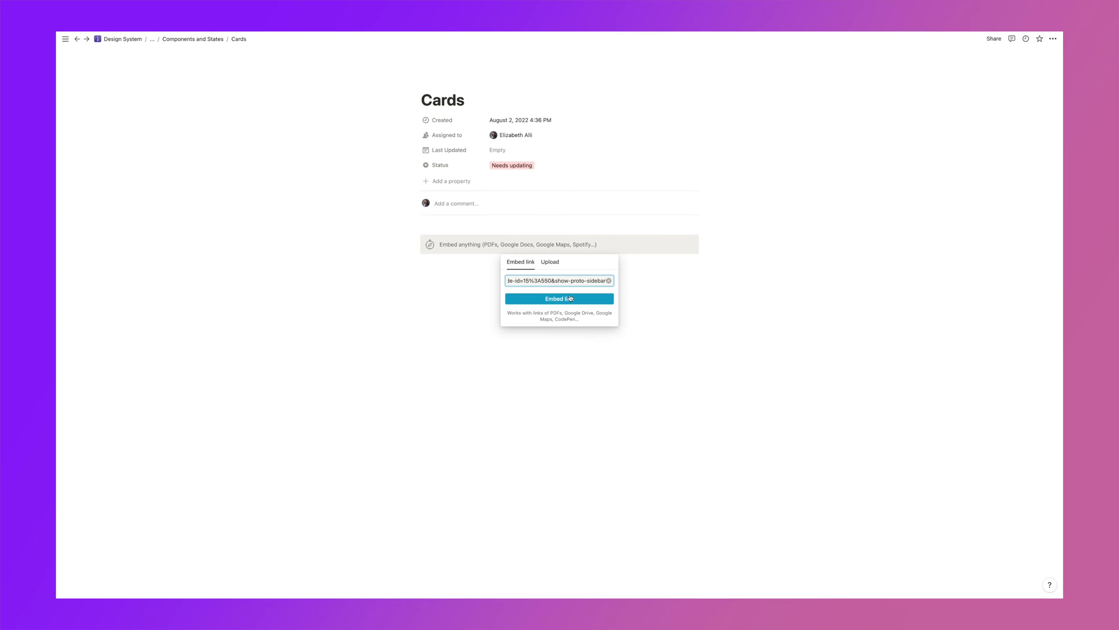
pyautogui.click(571, 297)
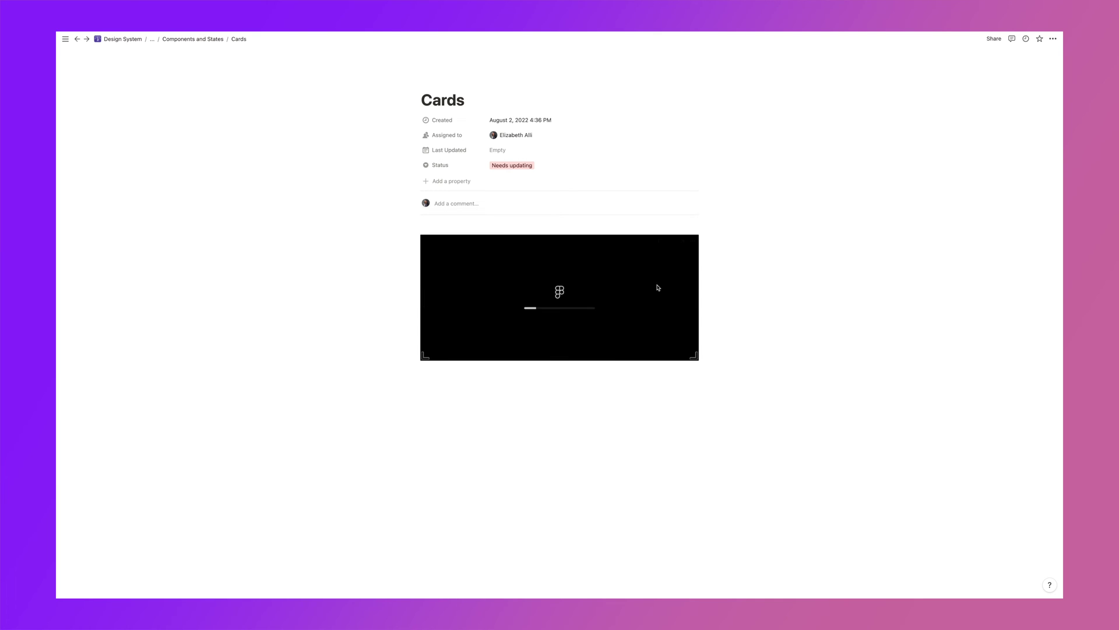
pyautogui.moveTo(700, 379); pyautogui.dragTo(822, 550)
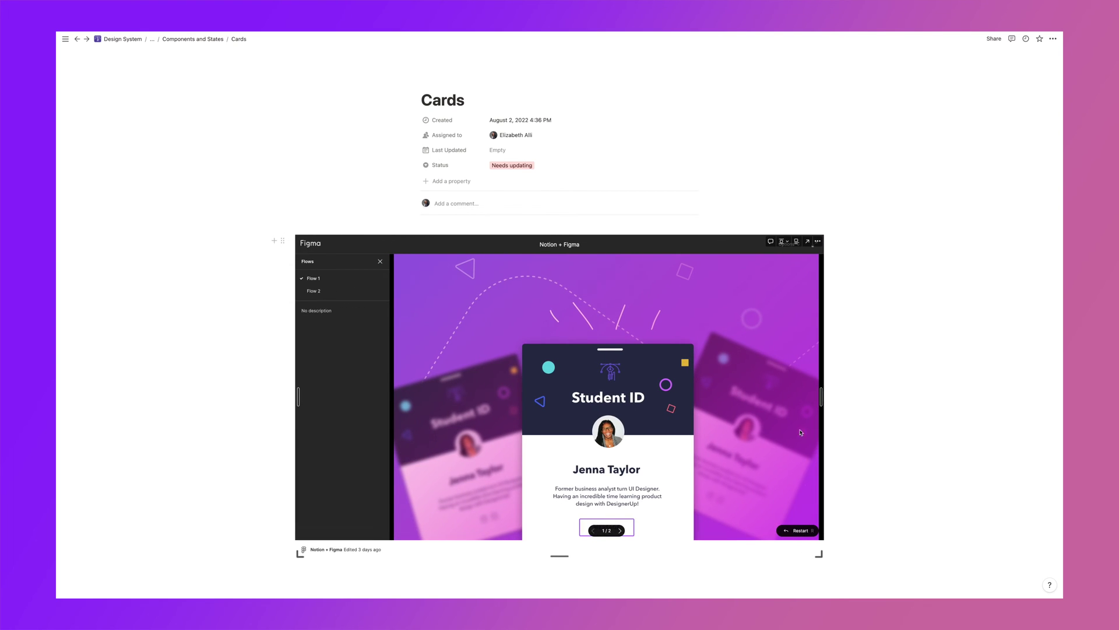
# Set the embedded prototype's scaling to Fit to screen in full-screen mode and return to the Cards page.
pyautogui.click(812, 248)
pyautogui.click(1032, 40)
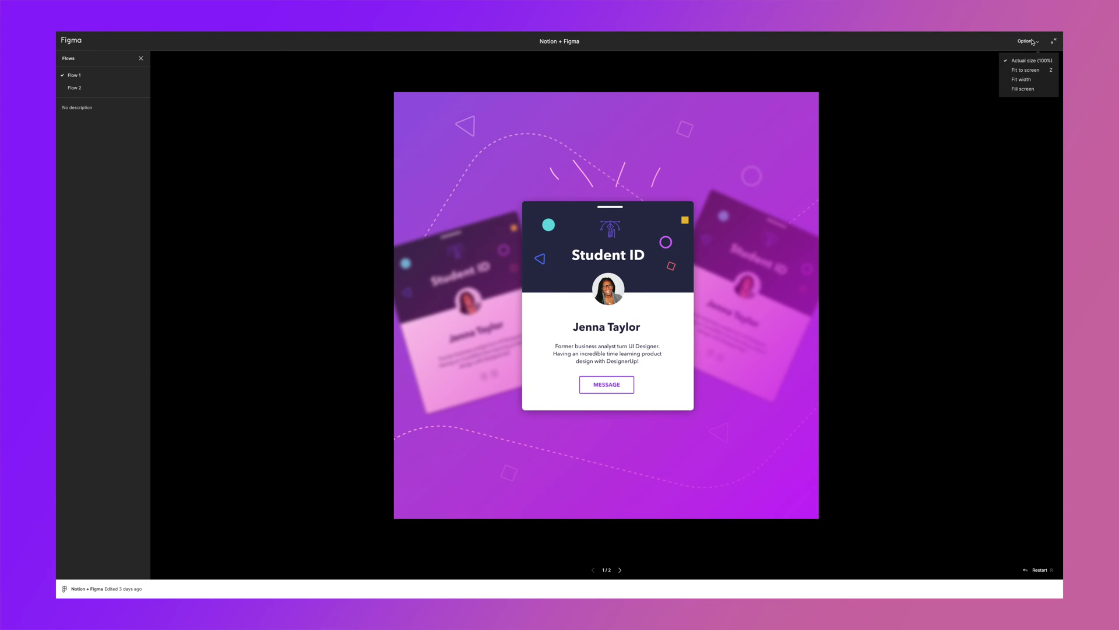
pyautogui.click(1037, 73)
pyautogui.click(1053, 41)
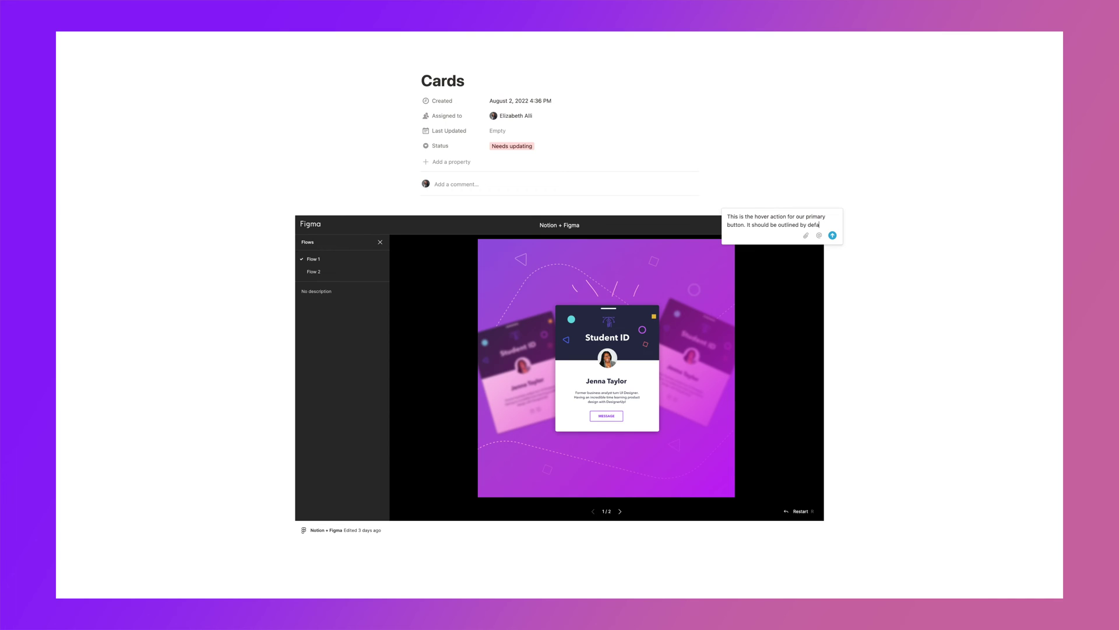
# Comment "This is the hover action for our primary button. It should be outlined by default and then filled on hover." on the embed, mentioning a teammate.
pyautogui.write('and then filled on hover.')
pyautogui.click(820, 243)
pyautogui.write('er')
pyautogui.click(825, 259)
pyautogui.click(832, 243)
# Tick off all three items of the To do list below the embedded prototype.
pyautogui.scroll(-3, 895, 527)
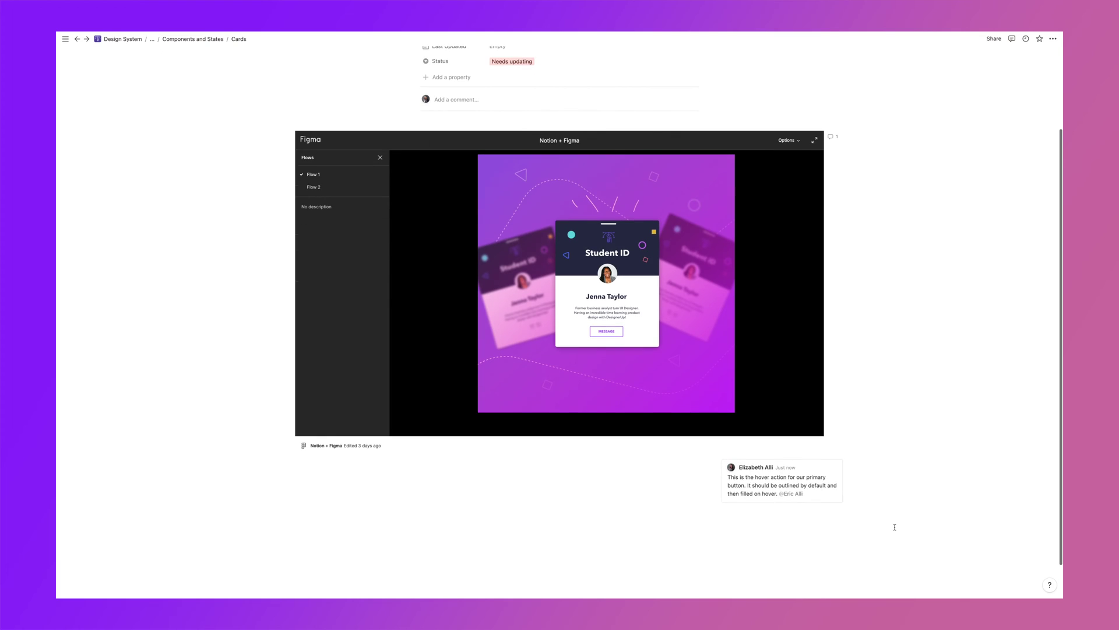
pyautogui.scroll(1, 781, 484)
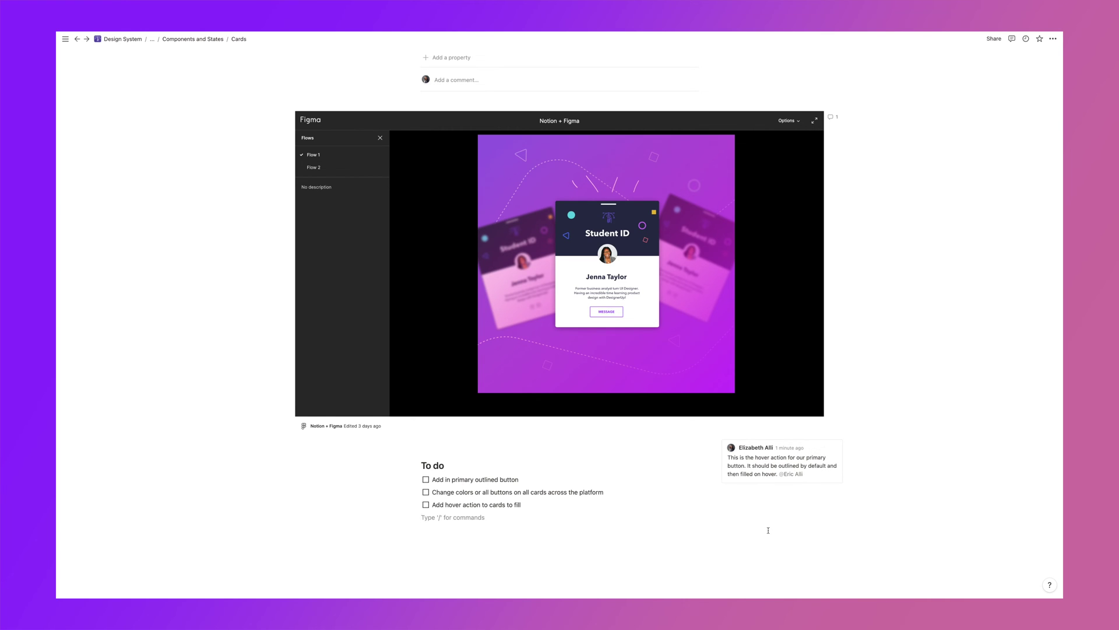
pyautogui.scroll(-2, 530, 482)
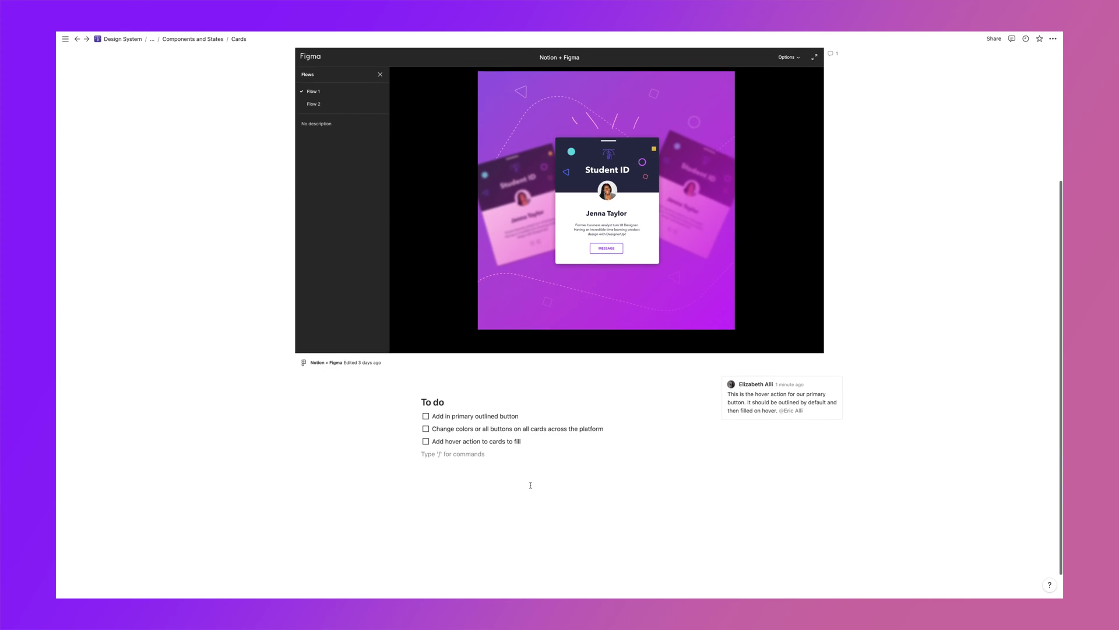
pyautogui.scroll(2, 530, 482)
pyautogui.click(425, 475)
pyautogui.click(426, 487)
pyautogui.click(425, 499)
# Set the Status property of the Cards page to Complete.
pyautogui.scroll(4, 597, 502)
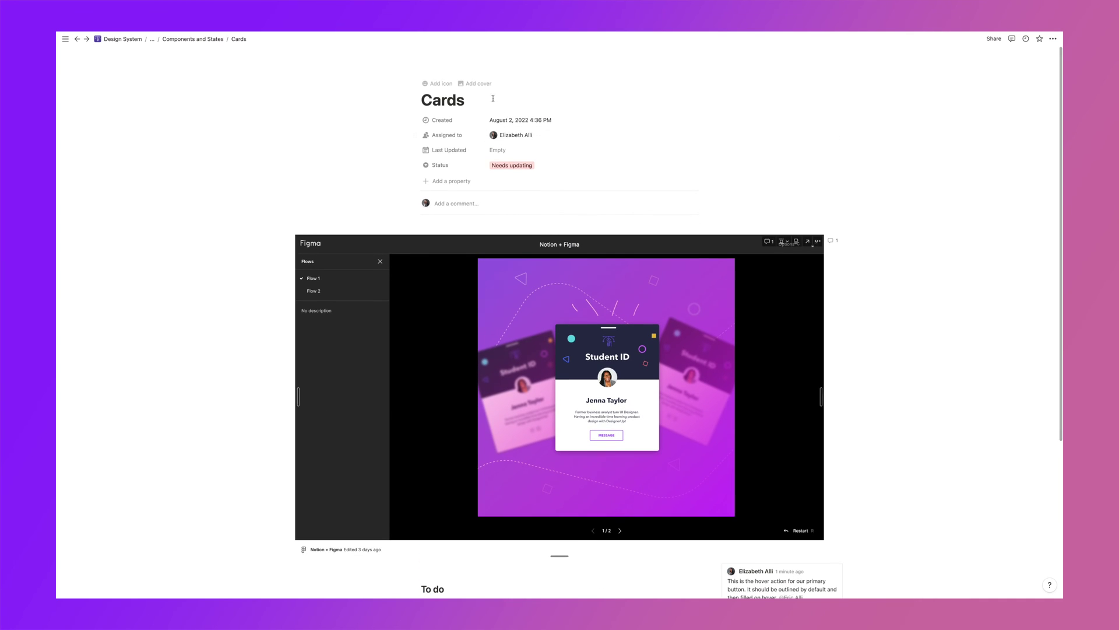
pyautogui.click(526, 164)
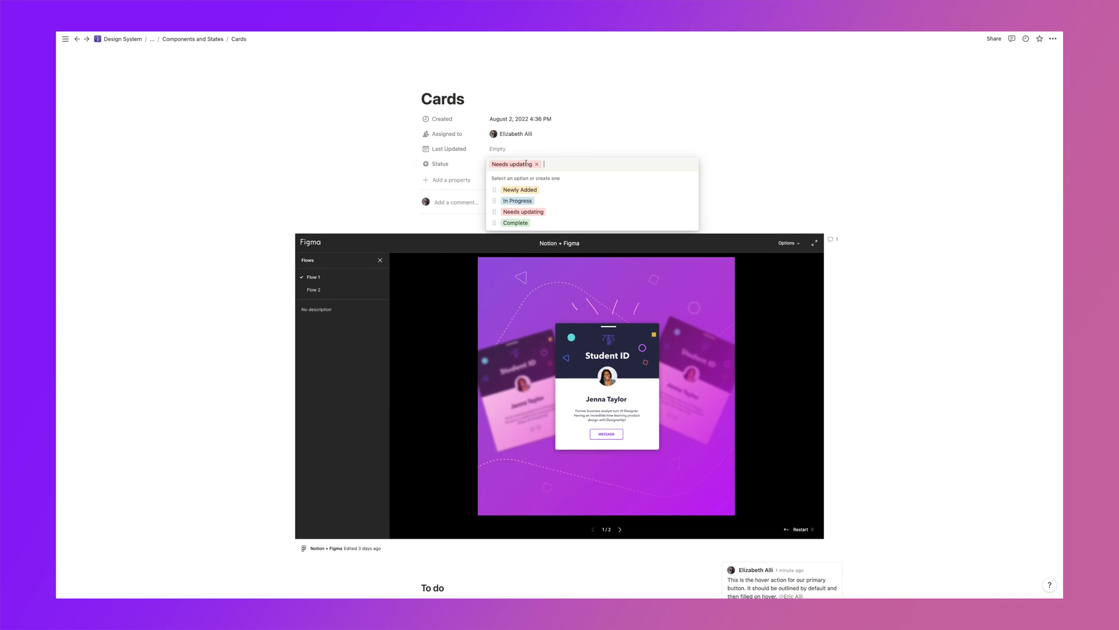
pyautogui.click(524, 223)
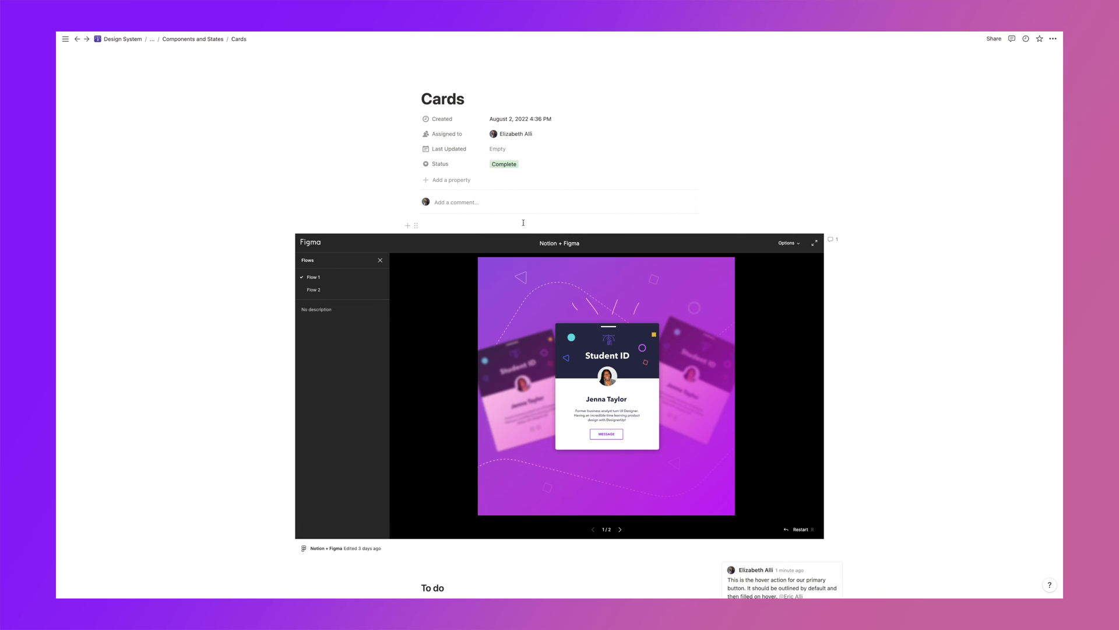
# Return to the Components and States database and preview the Cards entry from its gallery view.
pyautogui.click(199, 41)
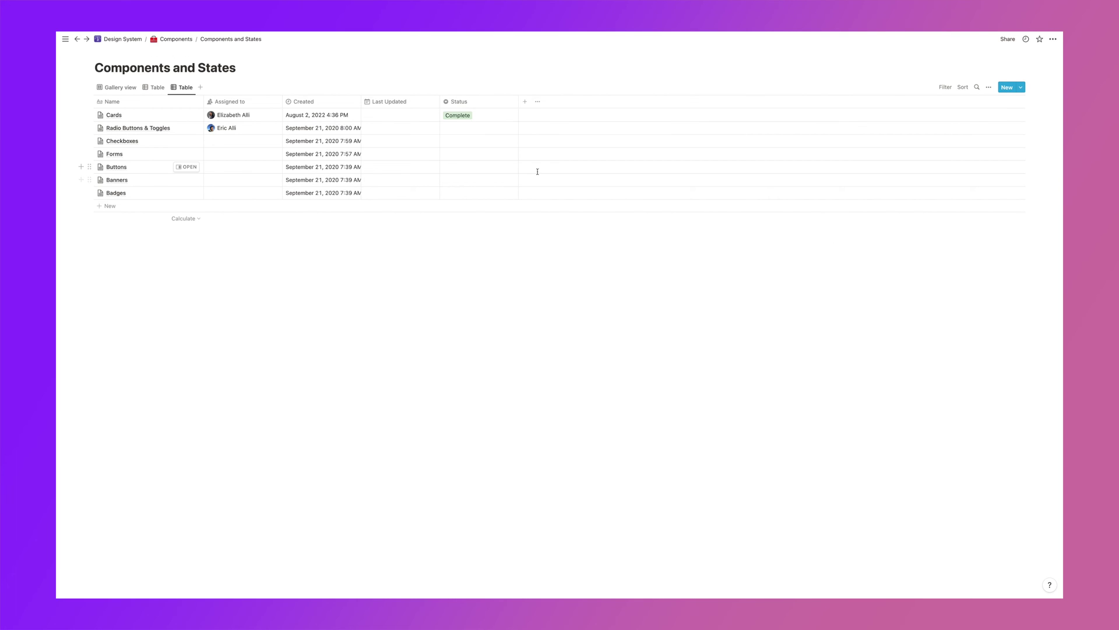
pyautogui.click(120, 87)
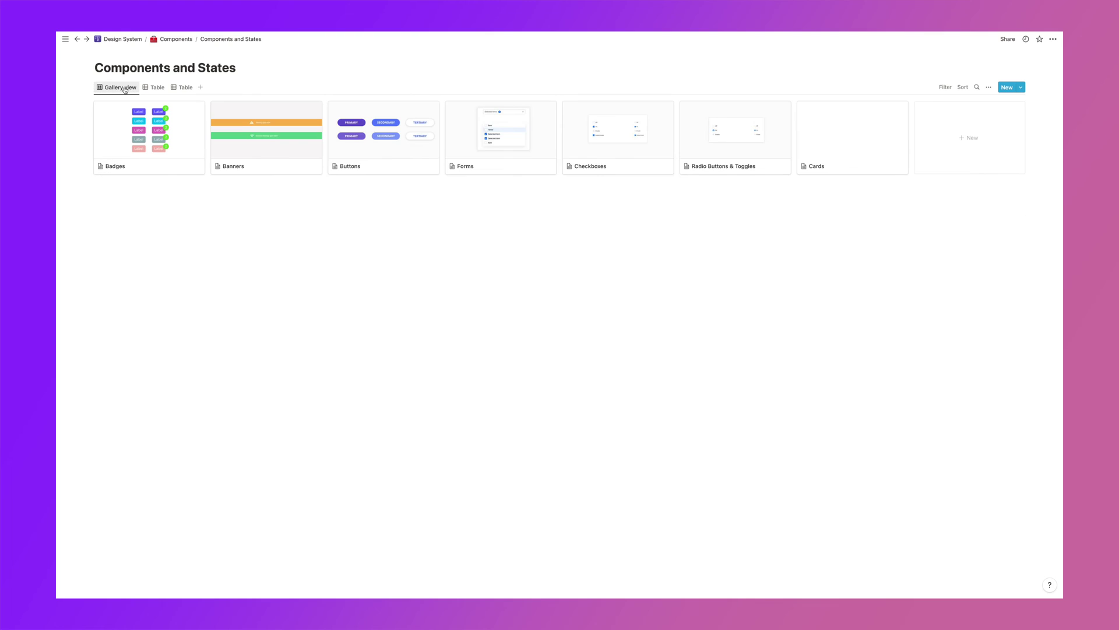
pyautogui.click(857, 152)
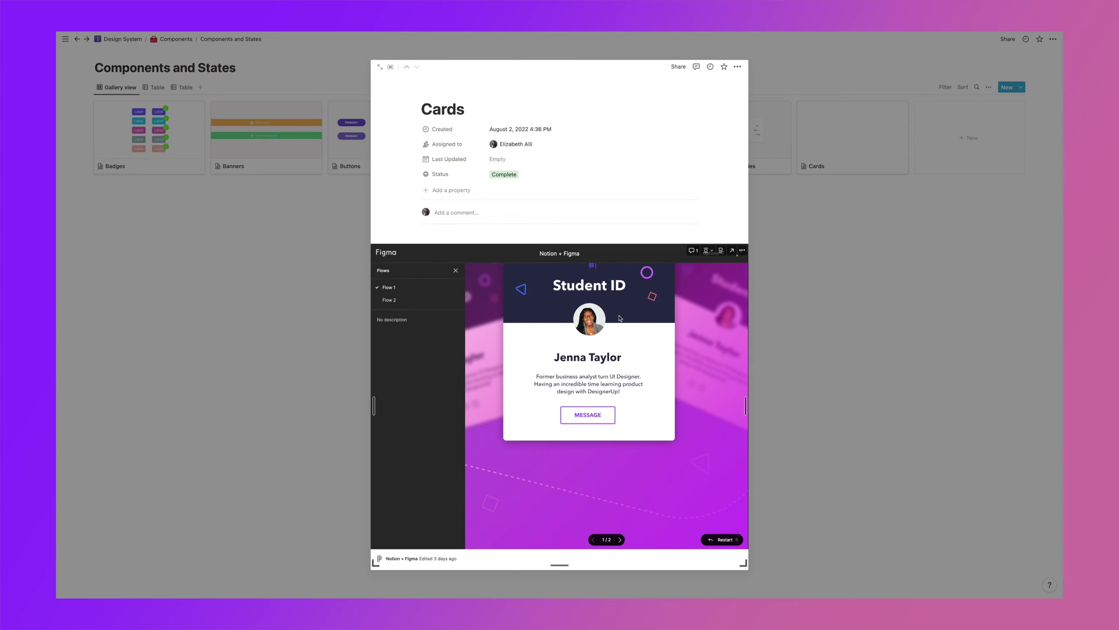
pyautogui.click(866, 163)
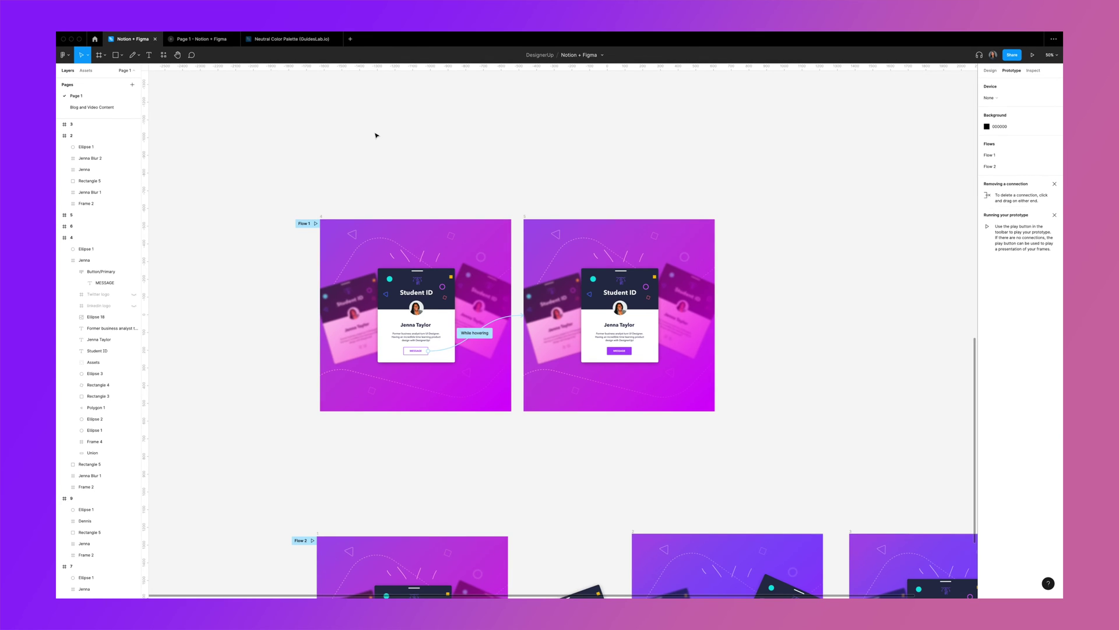
# Give the Cards entry a cover image showing the two Student ID card frames from Figma.
pyautogui.hscroll(-2, 376, 135)
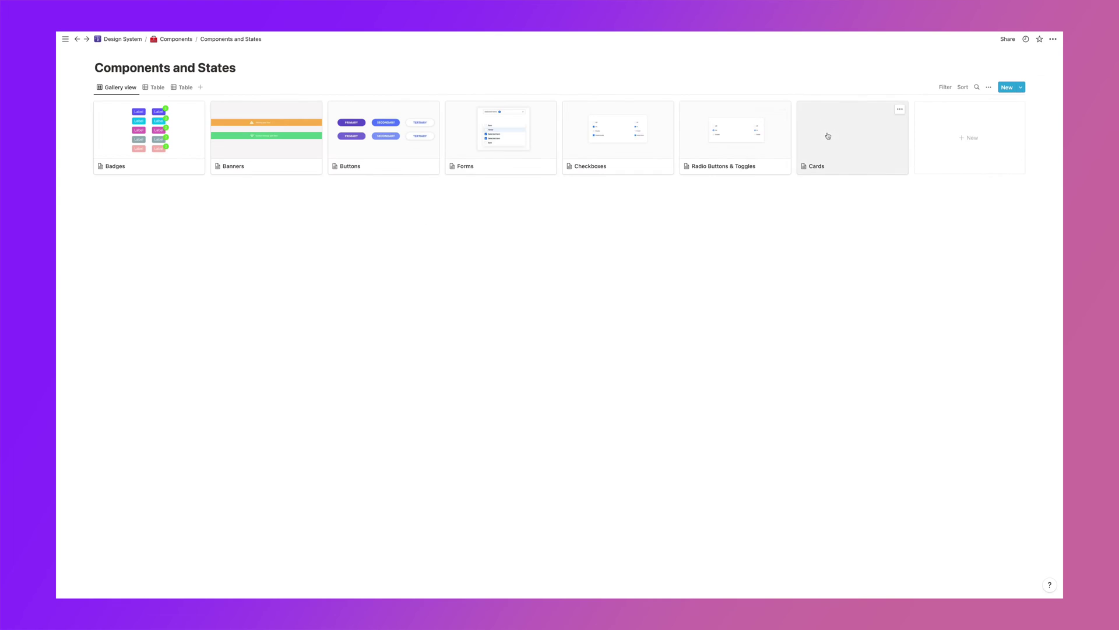
pyautogui.click(828, 136)
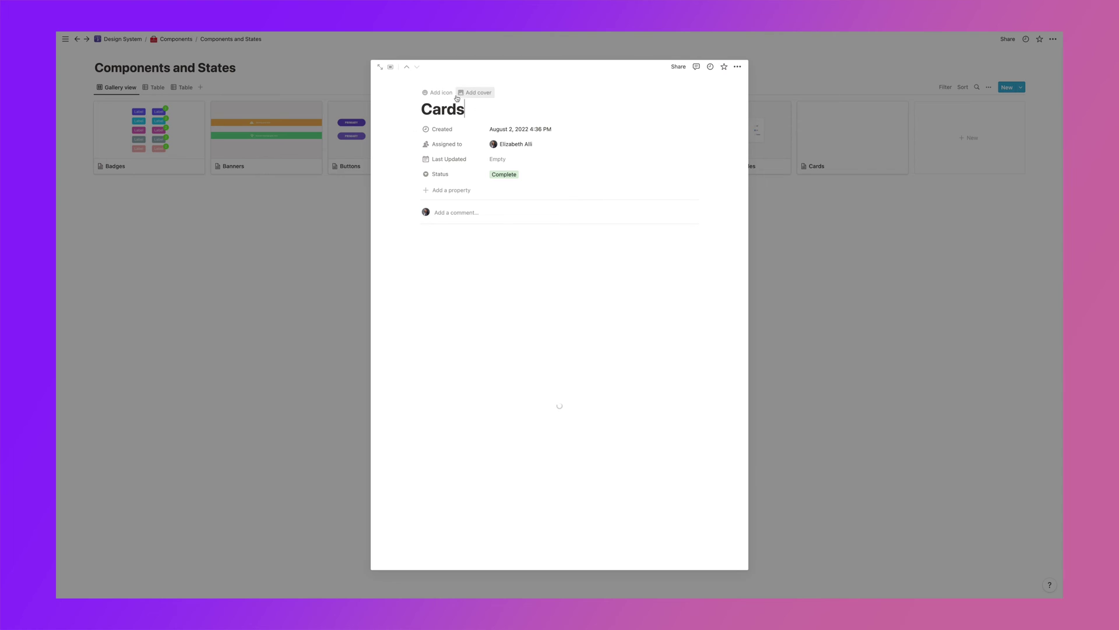
pyautogui.click(478, 93)
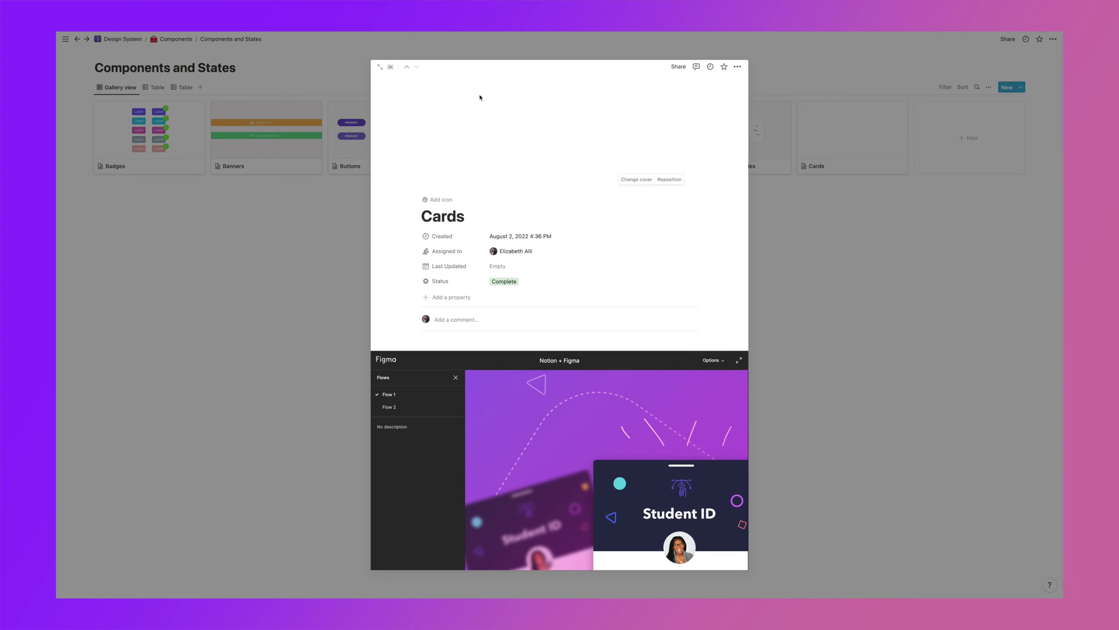
pyautogui.click(655, 182)
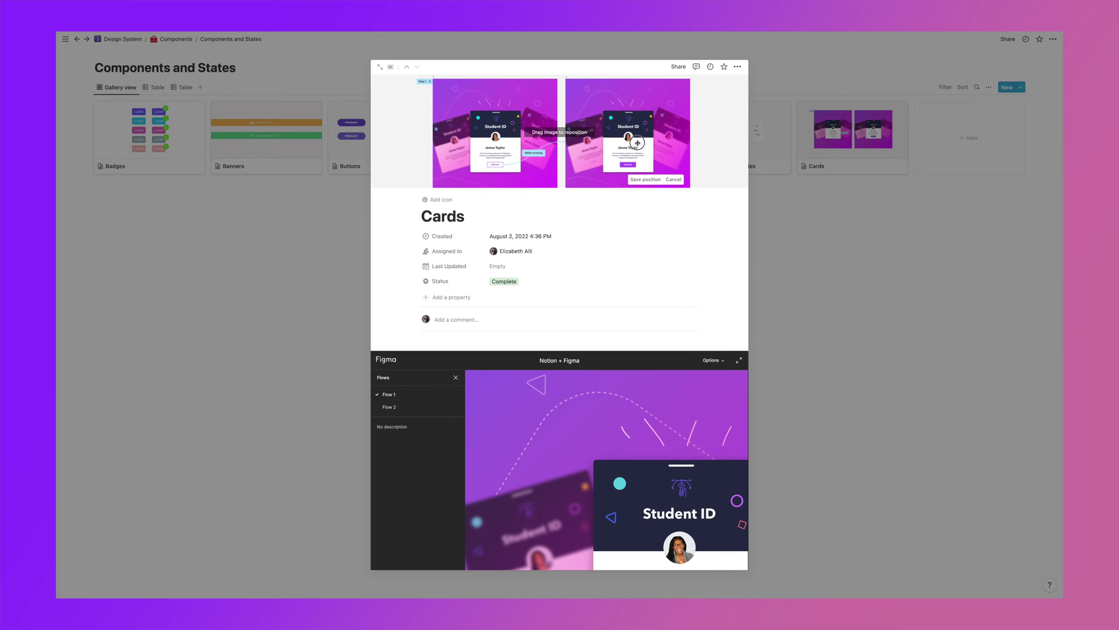
pyautogui.click(816, 158)
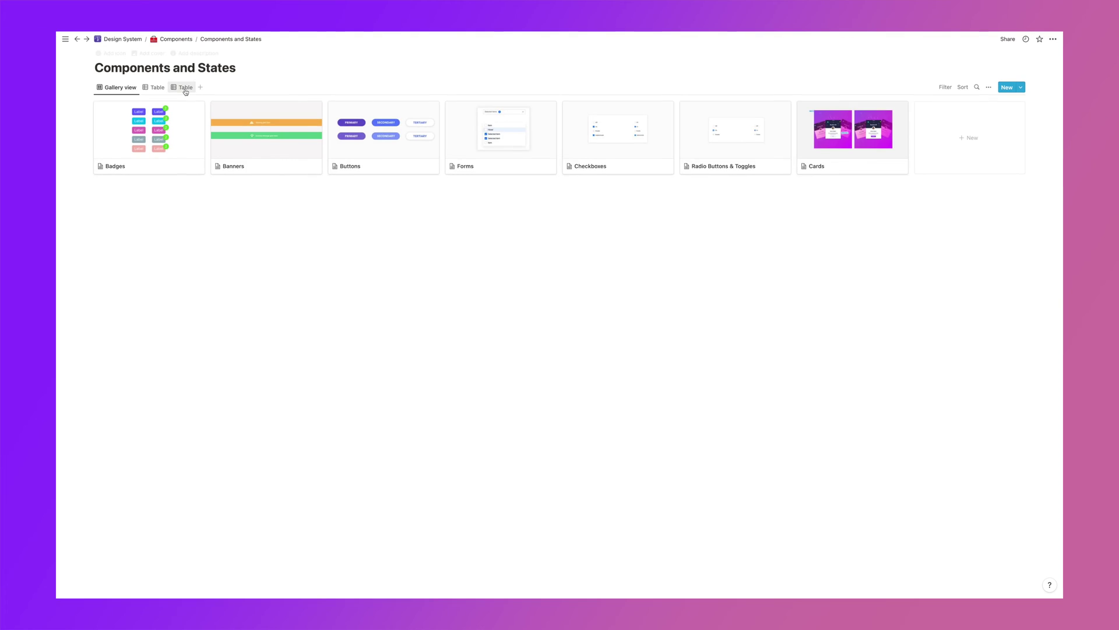
# Delete the second Table view from the Components and States database.
pyautogui.click(183, 87)
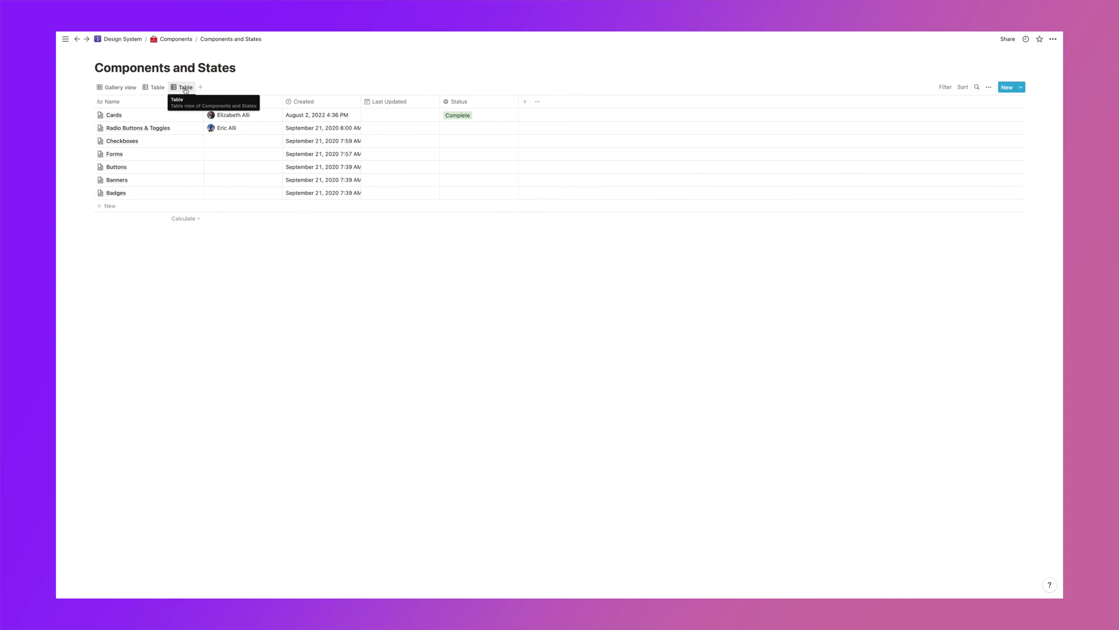
pyautogui.click(988, 88)
pyautogui.click(960, 234)
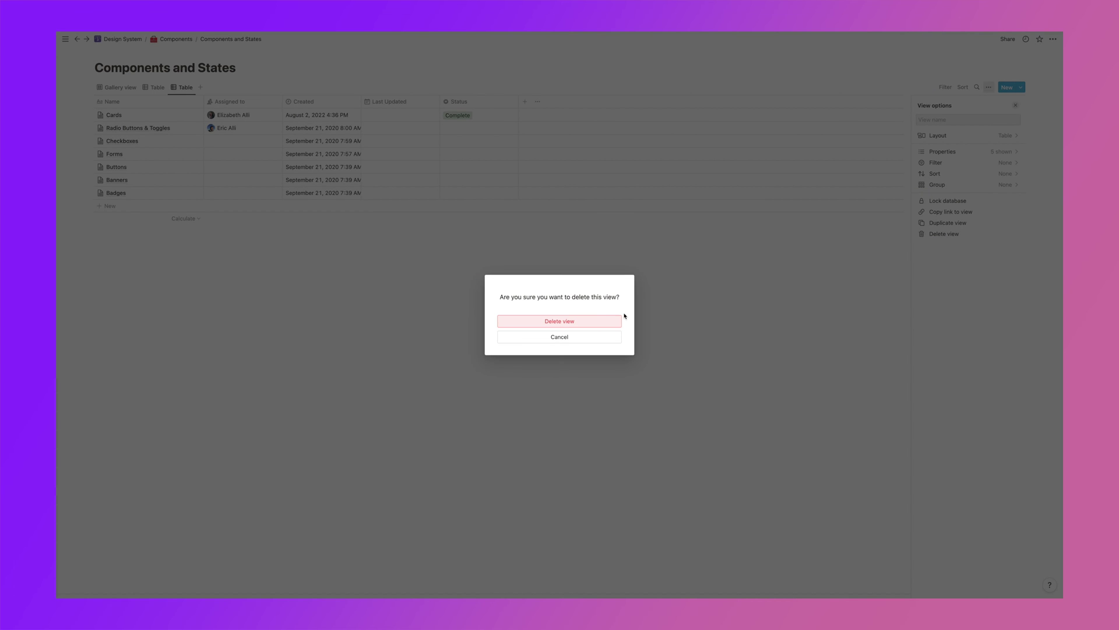
pyautogui.click(579, 323)
# Add a Board view to the database, grouped by Status.
pyautogui.click(172, 89)
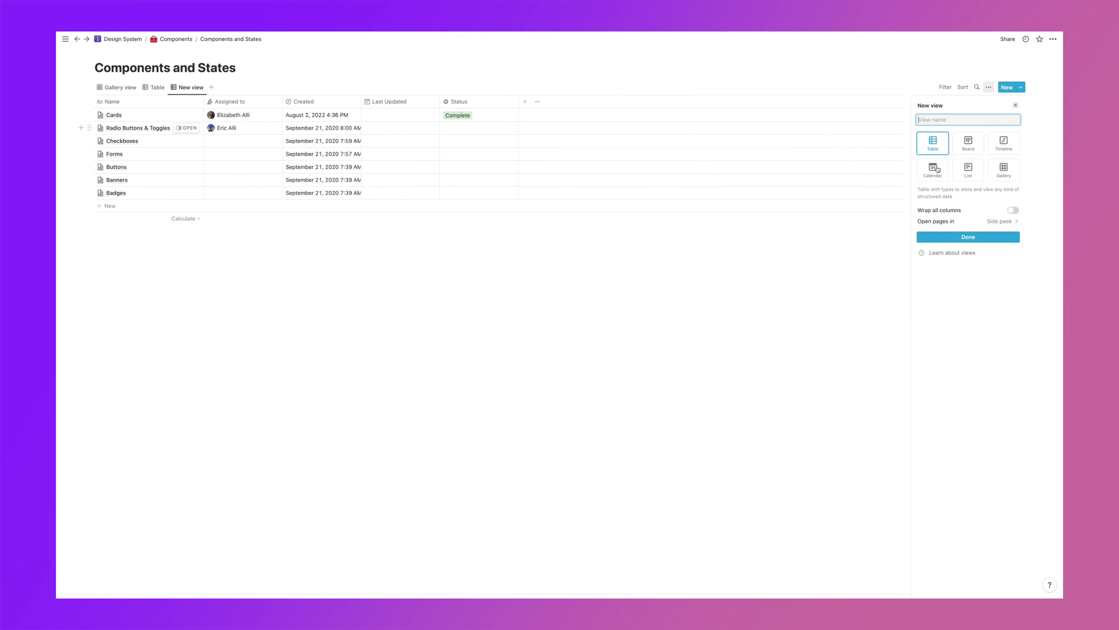
pyautogui.click(966, 151)
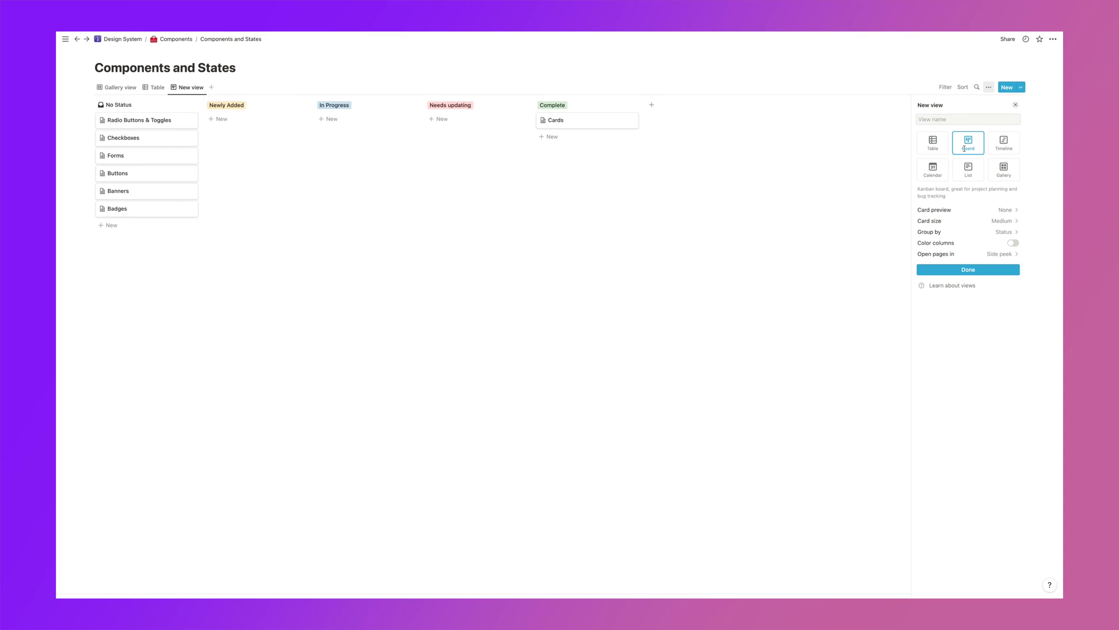
pyautogui.click(474, 287)
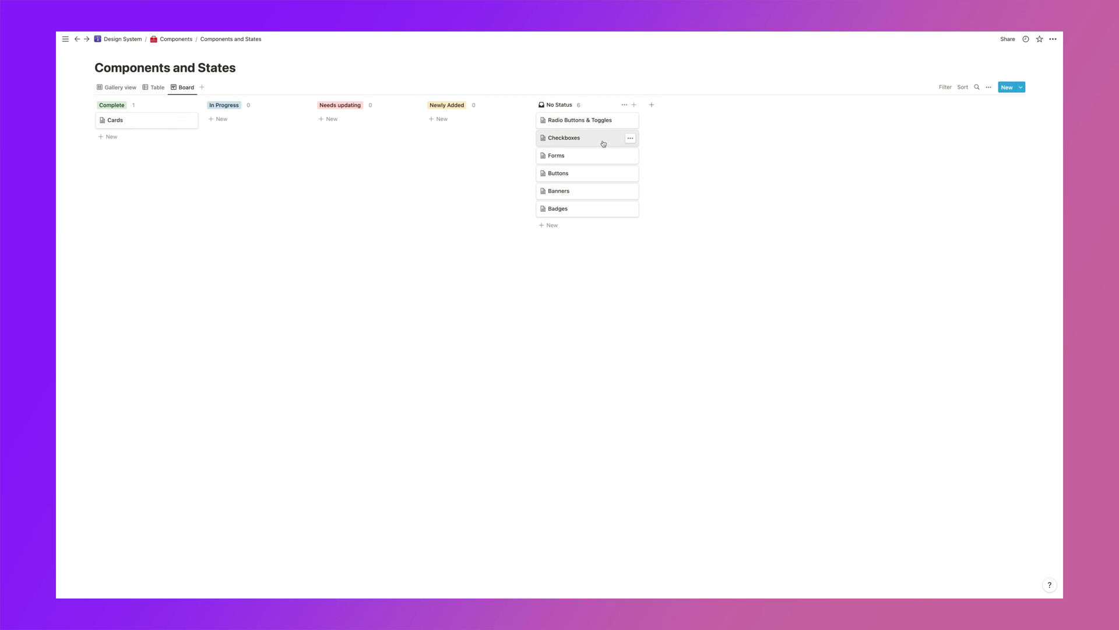
# Move Checkboxes to Needs updating, Buttons to Newly Added, and Banners and Badges to In Progress on the board.
pyautogui.moveTo(603, 143); pyautogui.dragTo(372, 127)
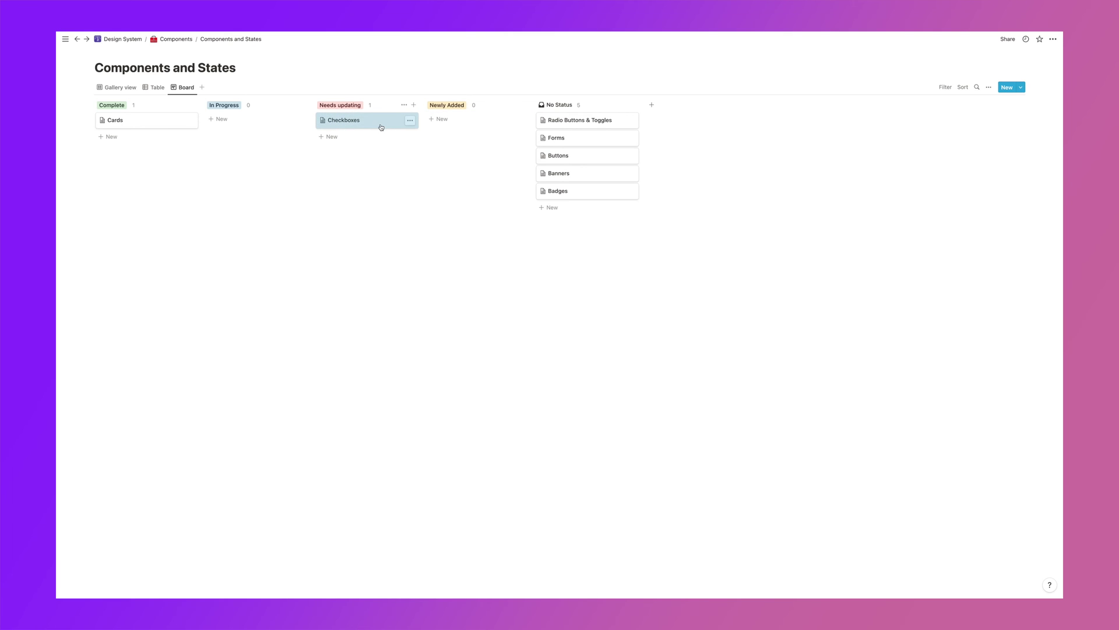
pyautogui.moveTo(551, 155); pyautogui.dragTo(443, 121)
pyautogui.moveTo(576, 159); pyautogui.dragTo(262, 122)
pyautogui.moveTo(559, 164); pyautogui.dragTo(246, 138)
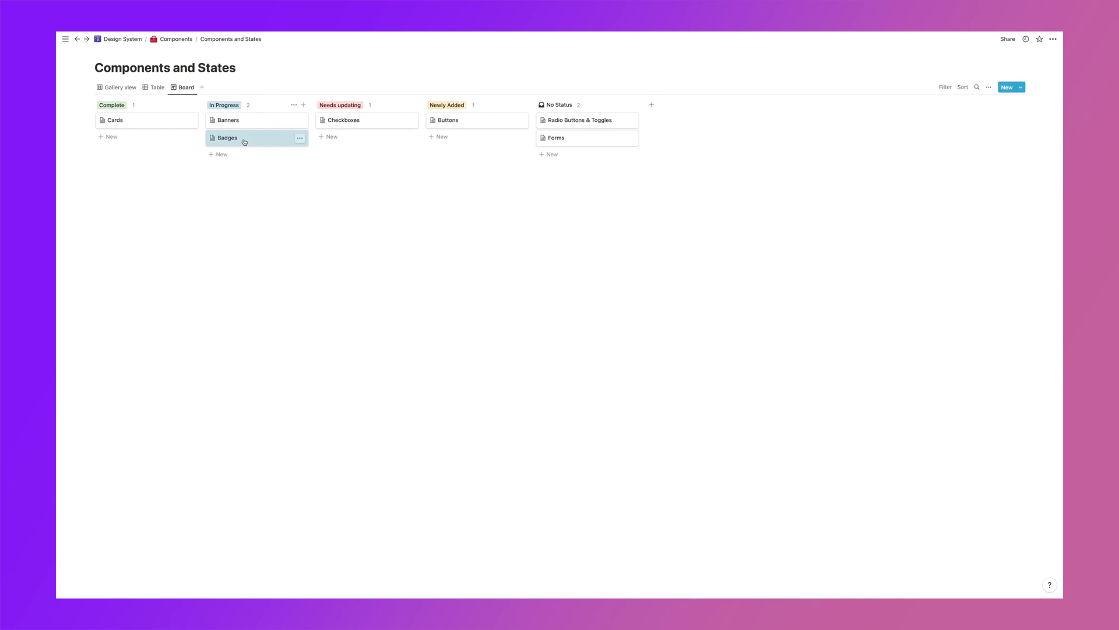
pyautogui.moveTo(347, 120); pyautogui.dragTo(460, 152)
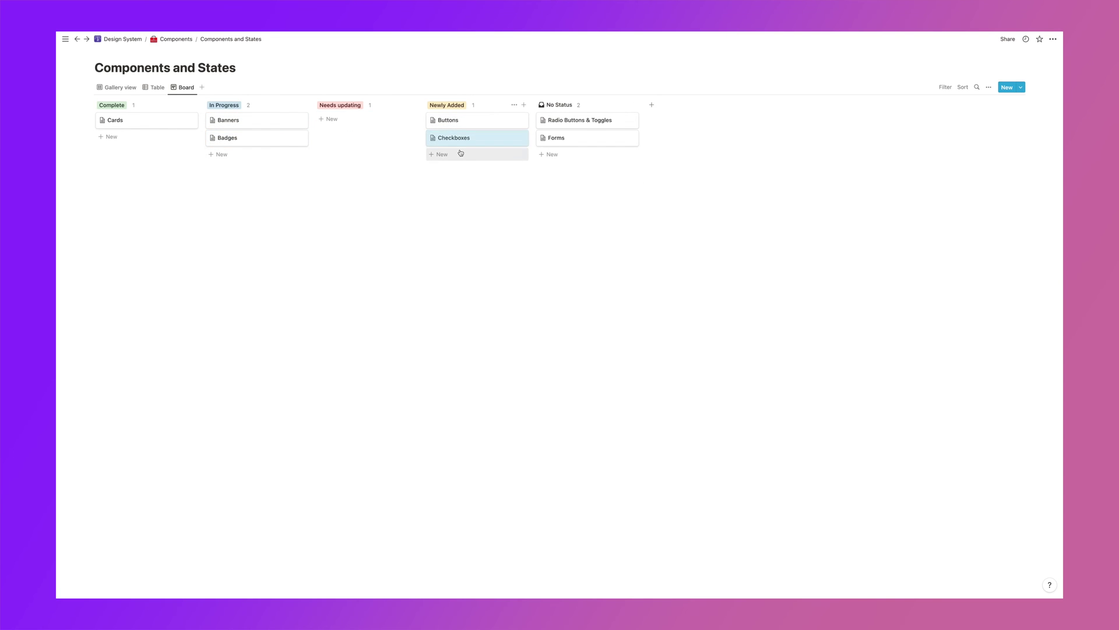
pyautogui.moveTo(482, 140); pyautogui.dragTo(367, 122)
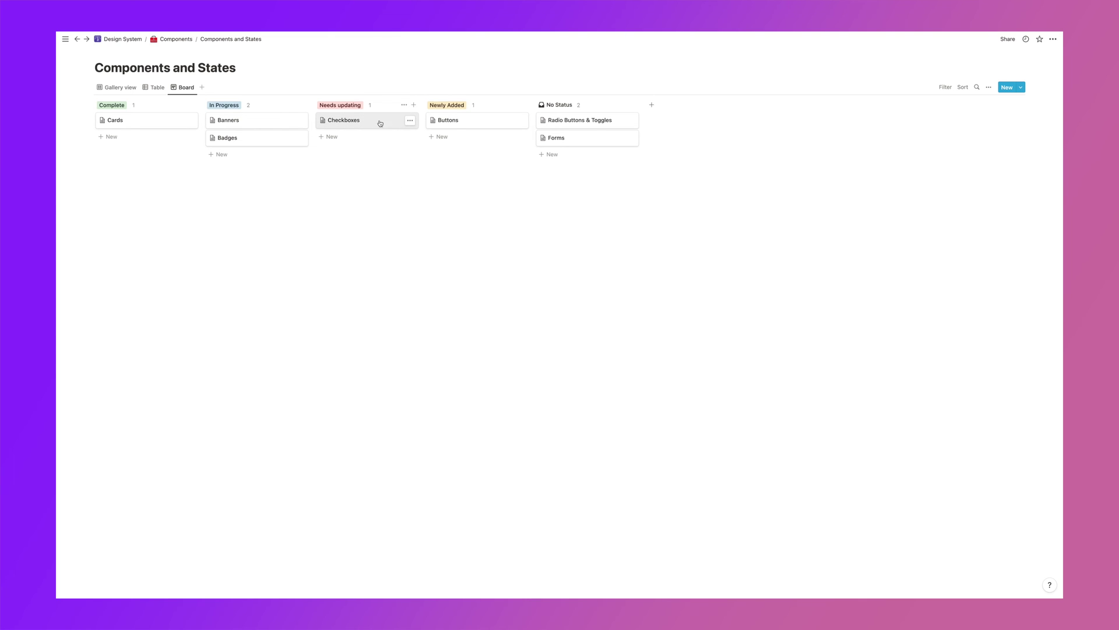
# Show the Assigned to and Last Updated properties on the board's cards.
pyautogui.click(989, 87)
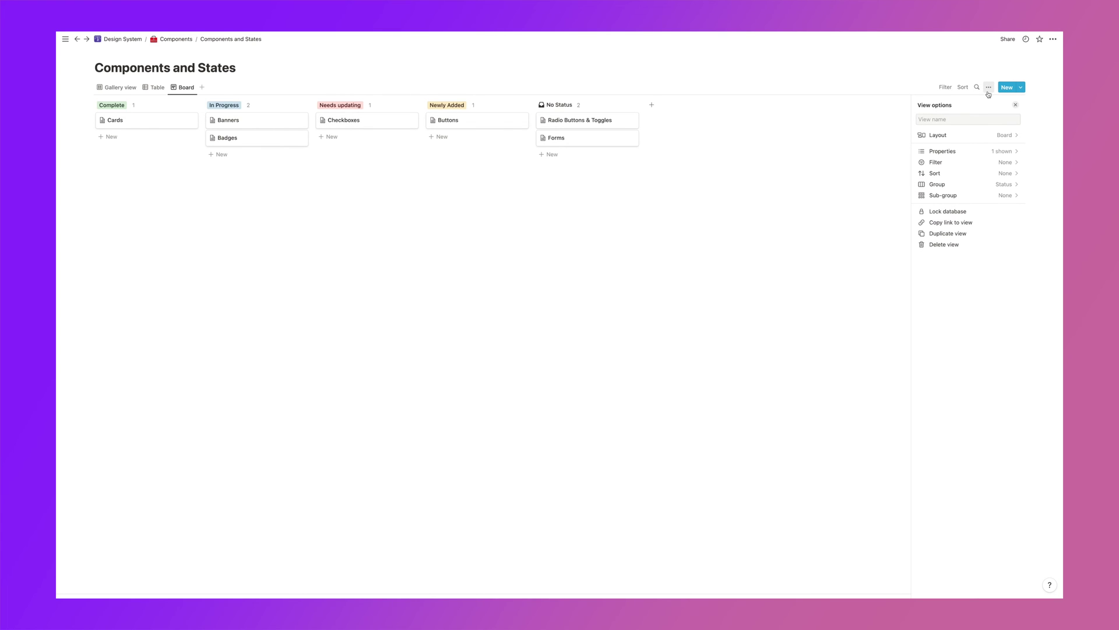
pyautogui.click(971, 154)
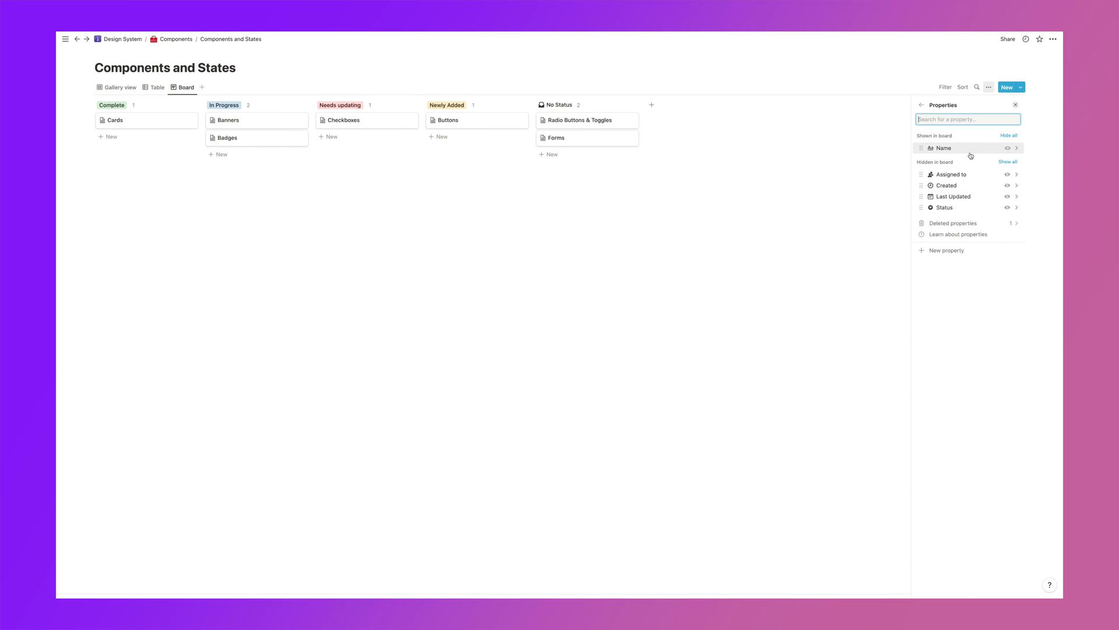
pyautogui.click(1008, 175)
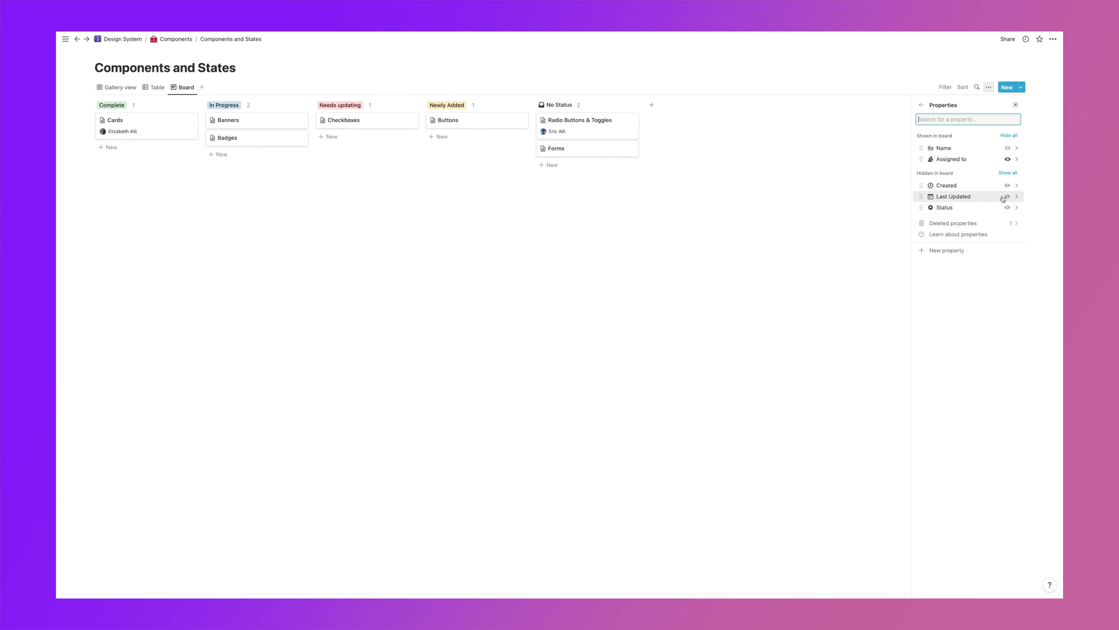
pyautogui.click(1007, 197)
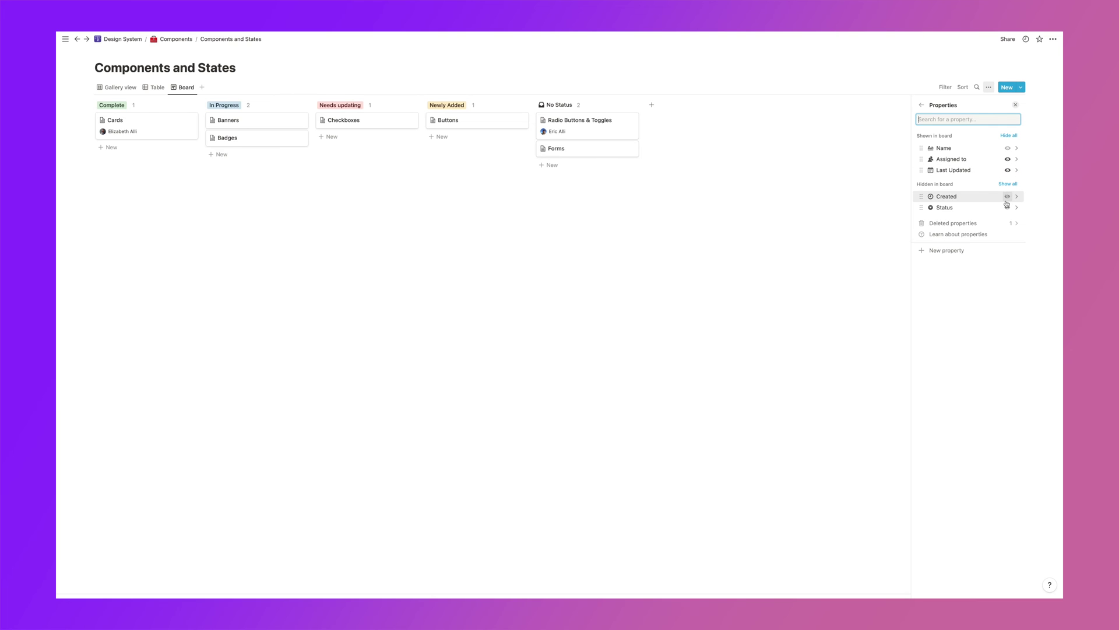
# Show the Created property on the board's cards.
pyautogui.click(1007, 197)
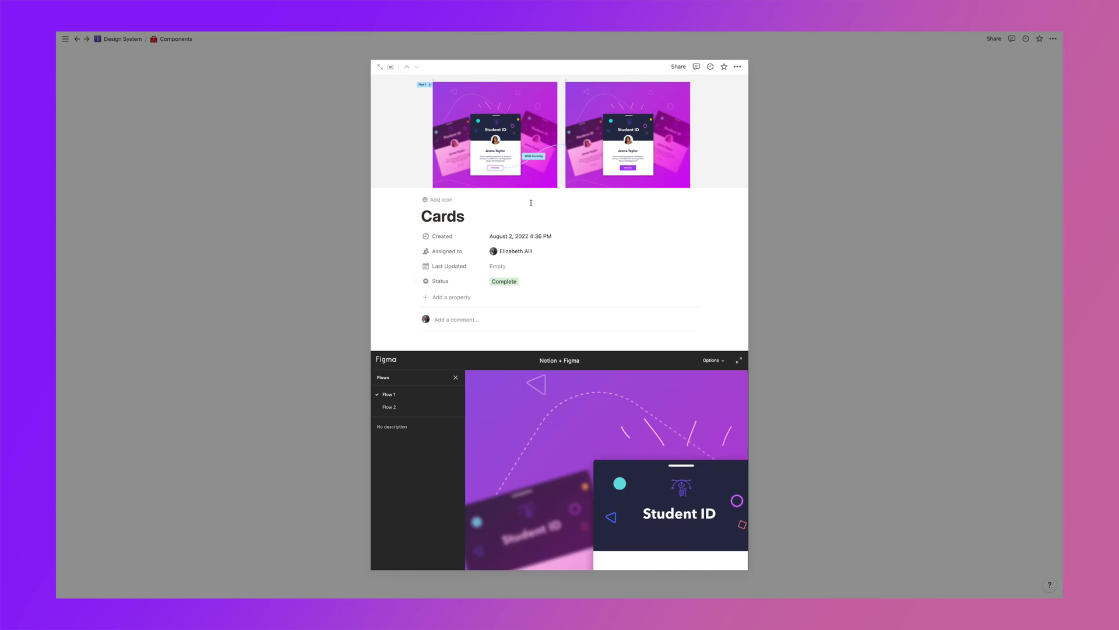
# Review the Figma prototype embedded in the Cards page and close the page.
pyautogui.scroll(-2, 583, 350)
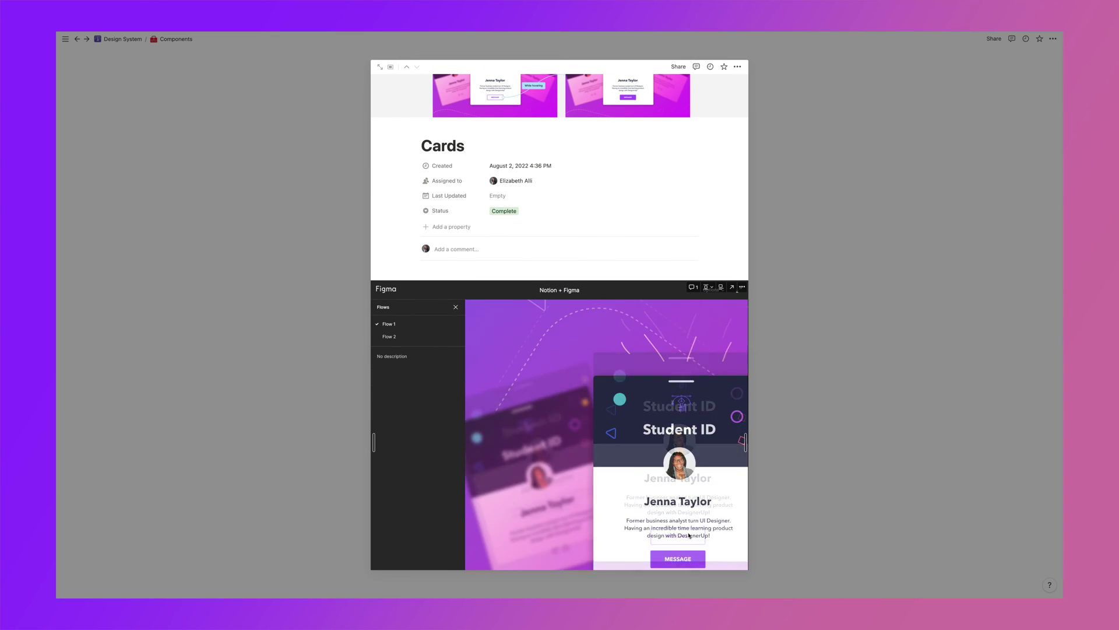
pyautogui.click(895, 333)
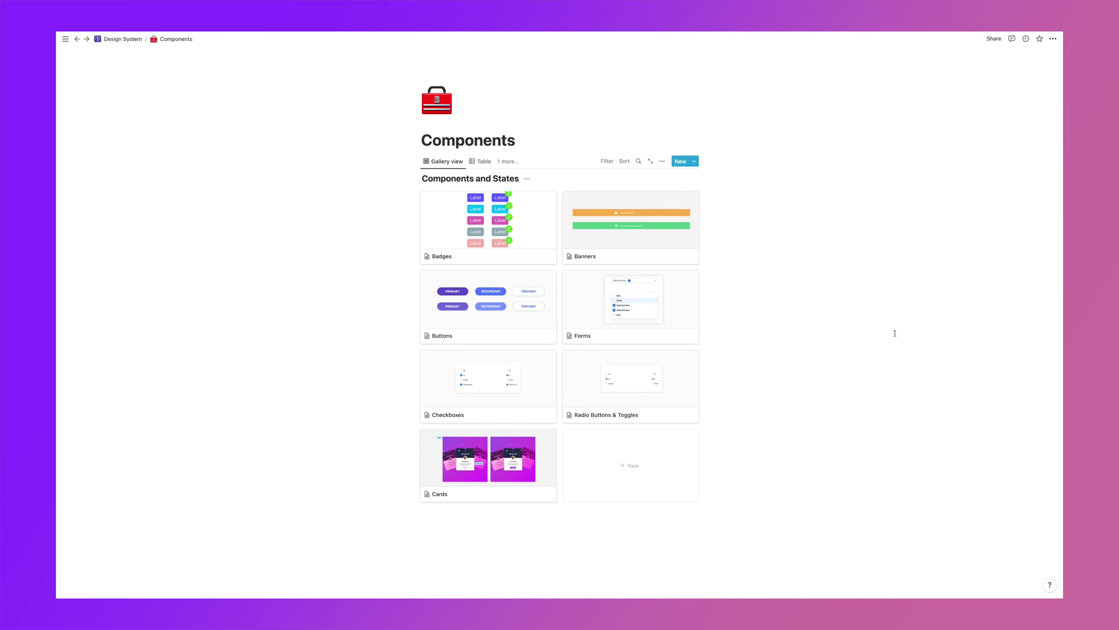
# Open the Color page in the Visual Design section and examine the Salmon entry's color properties.
pyautogui.click(130, 40)
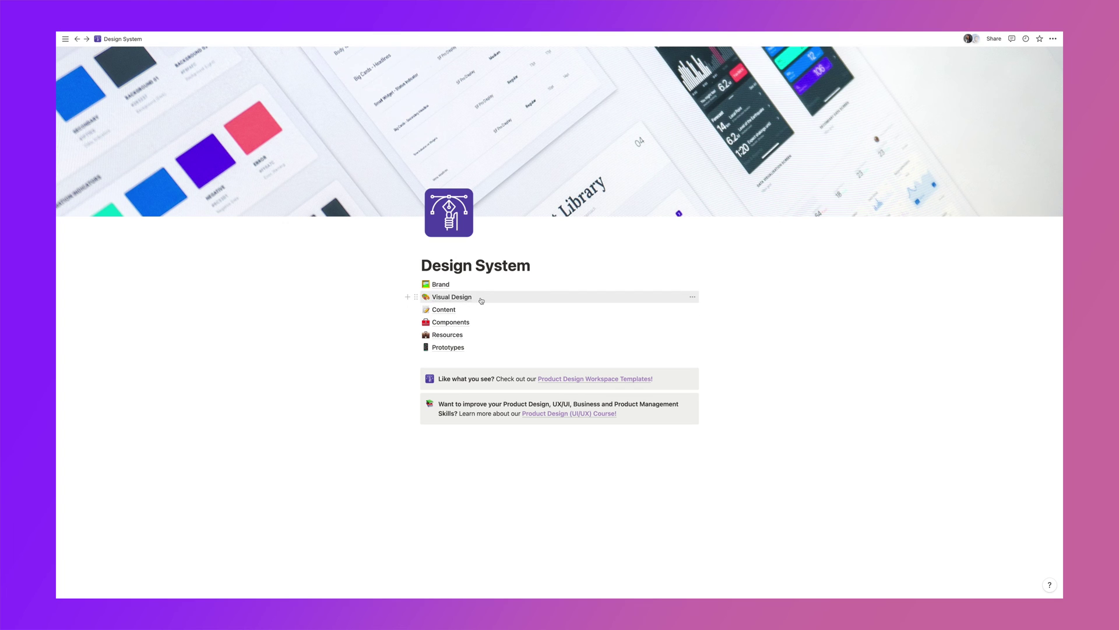
pyautogui.click(442, 298)
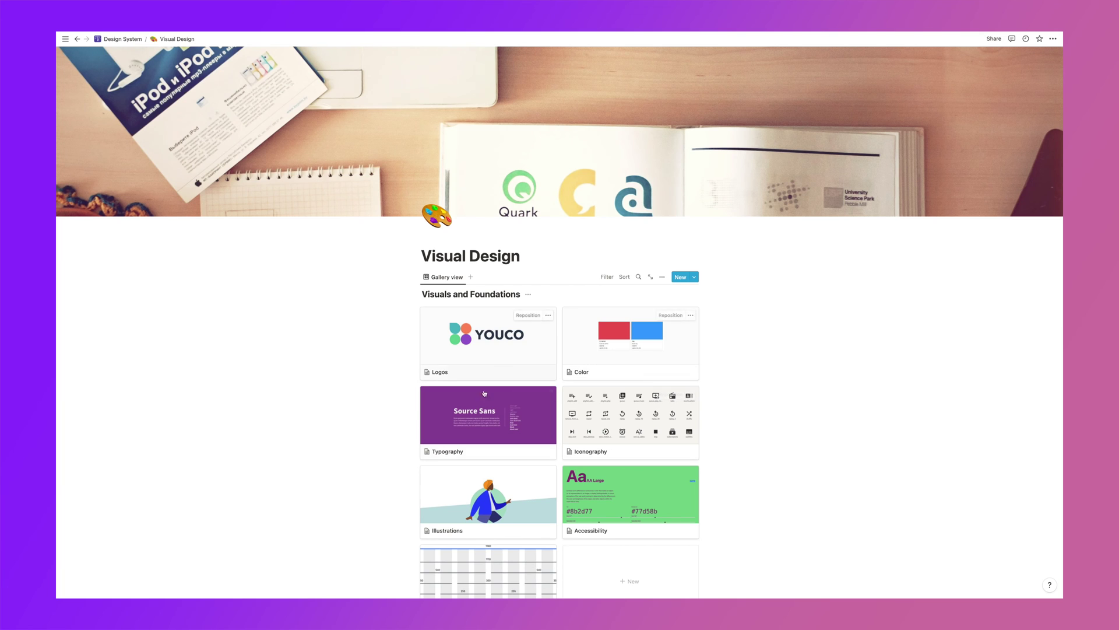
pyautogui.scroll(-2, 632, 513)
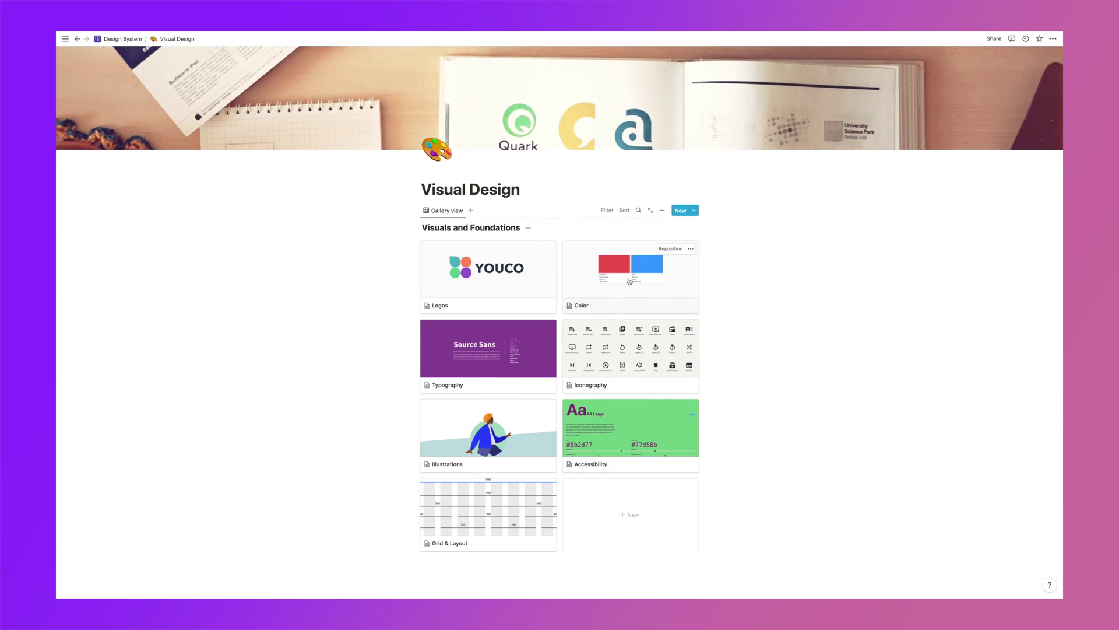
pyautogui.click(630, 281)
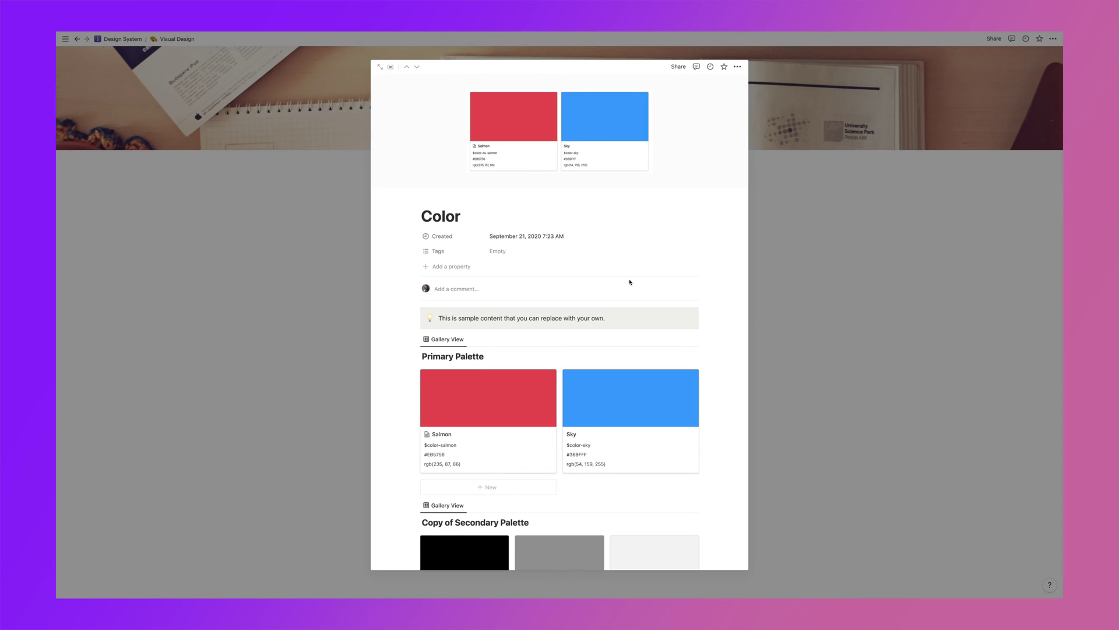
pyautogui.scroll(-2, 629, 283)
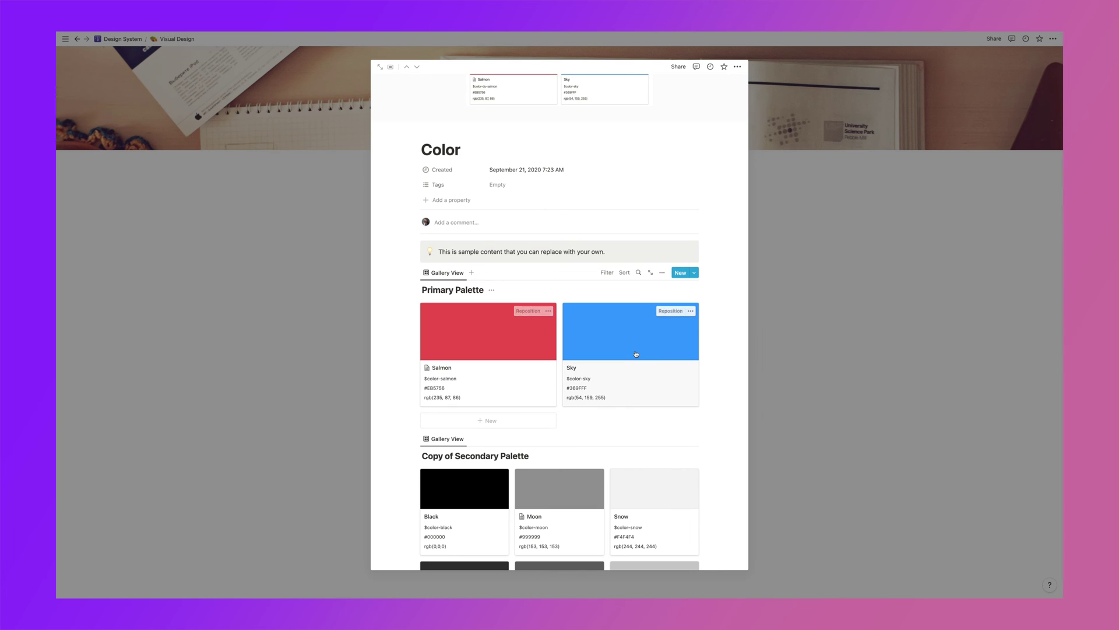
pyautogui.click(484, 377)
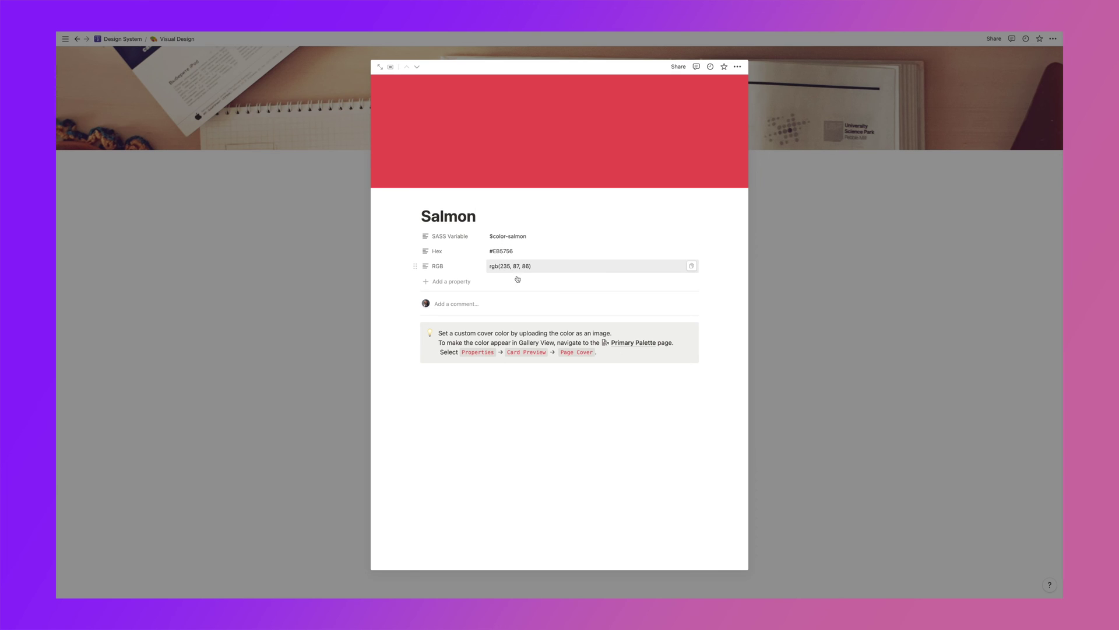
pyautogui.press('Escape')
# Reopen Color as a full page and add a new entry to its Primary Palette gallery.
pyautogui.click(607, 280)
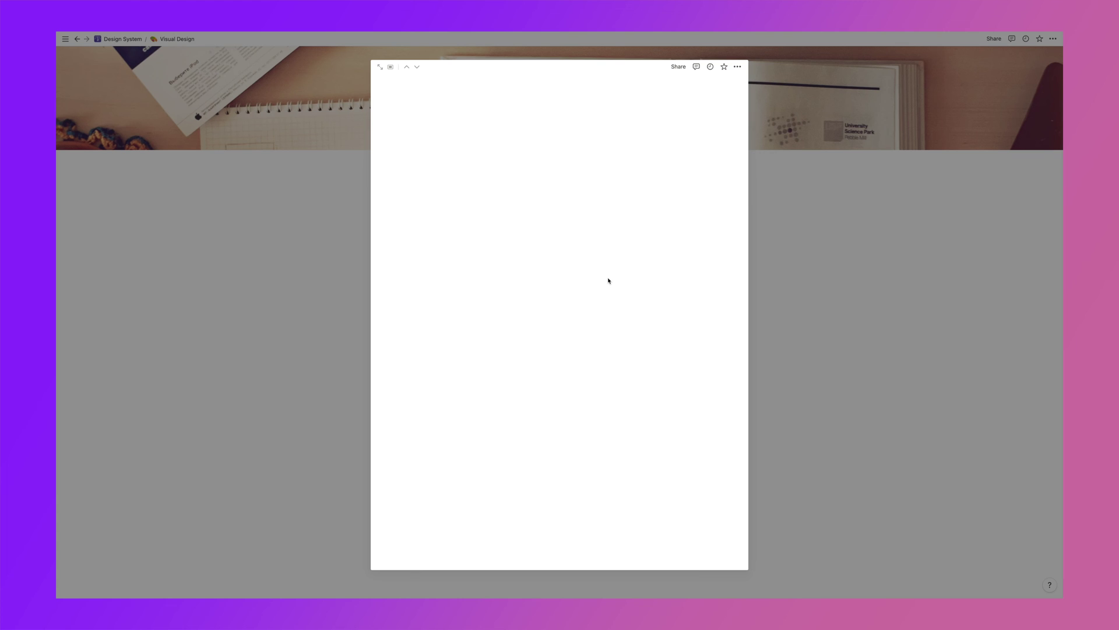
pyautogui.click(389, 69)
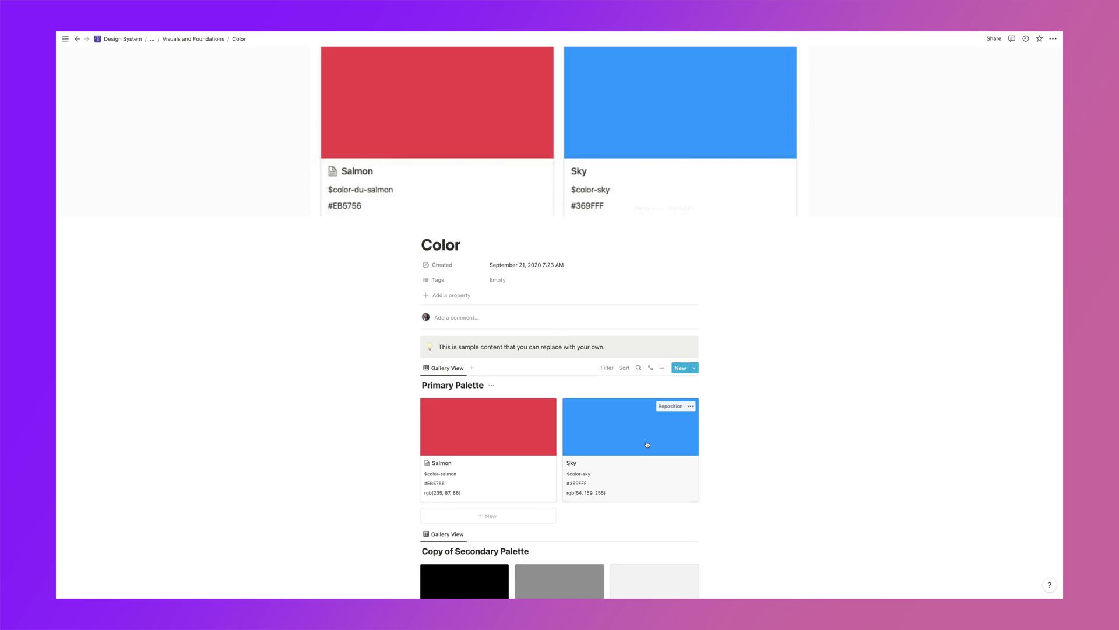
pyautogui.scroll(-5, 583, 408)
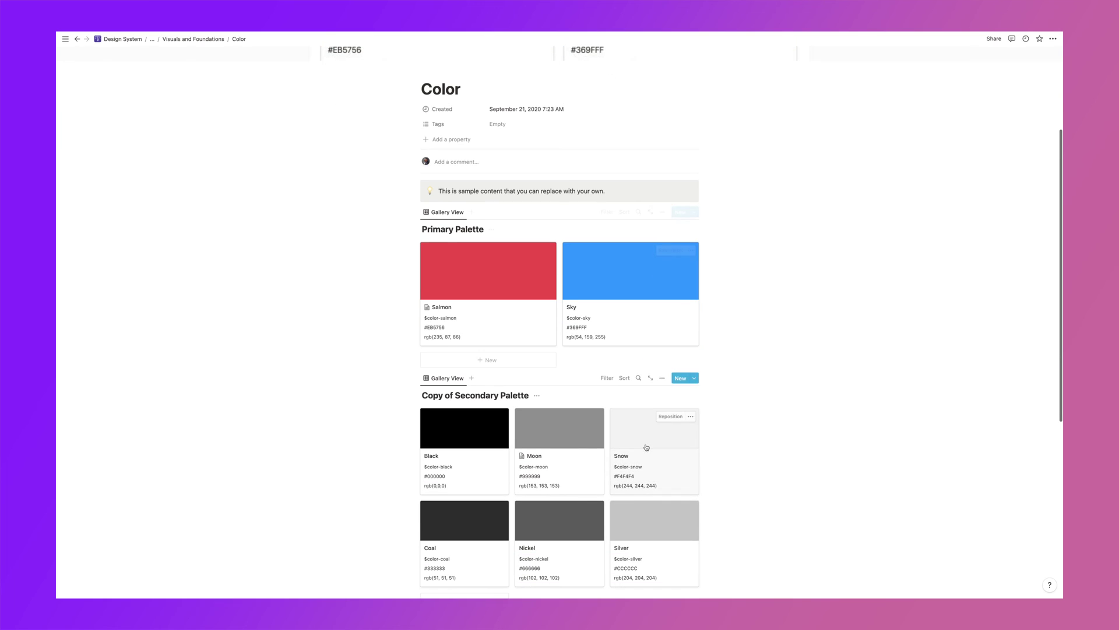
pyautogui.click(489, 361)
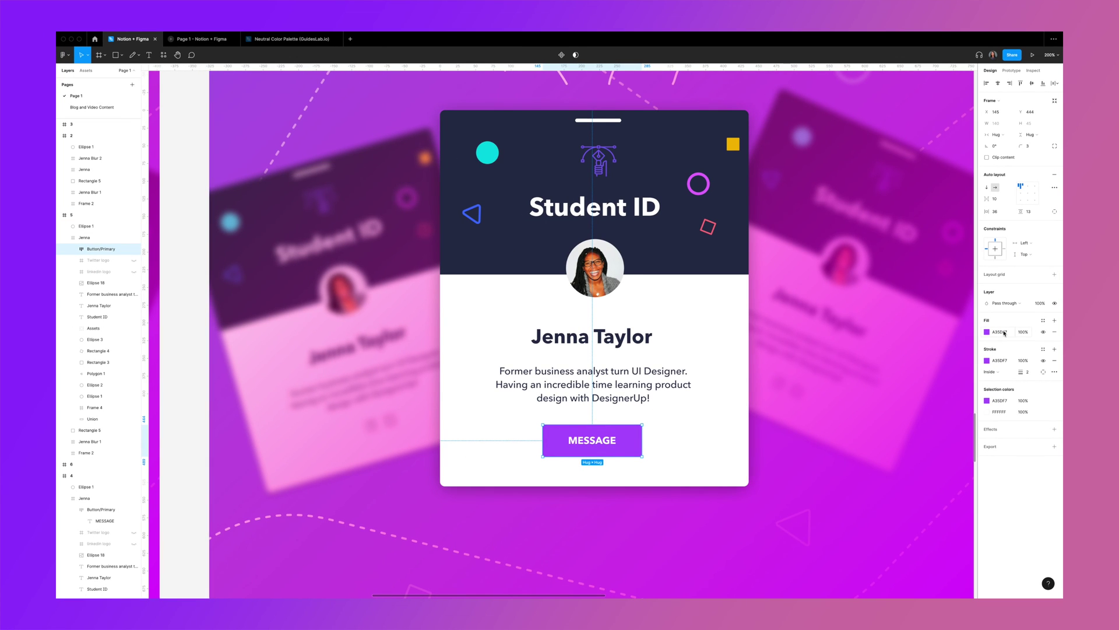
# Switch to Figma and examine the MESSAGE button's fill color as Hex and RGB values, then open its inspection details.
pyautogui.click(1004, 332)
pyautogui.click(987, 332)
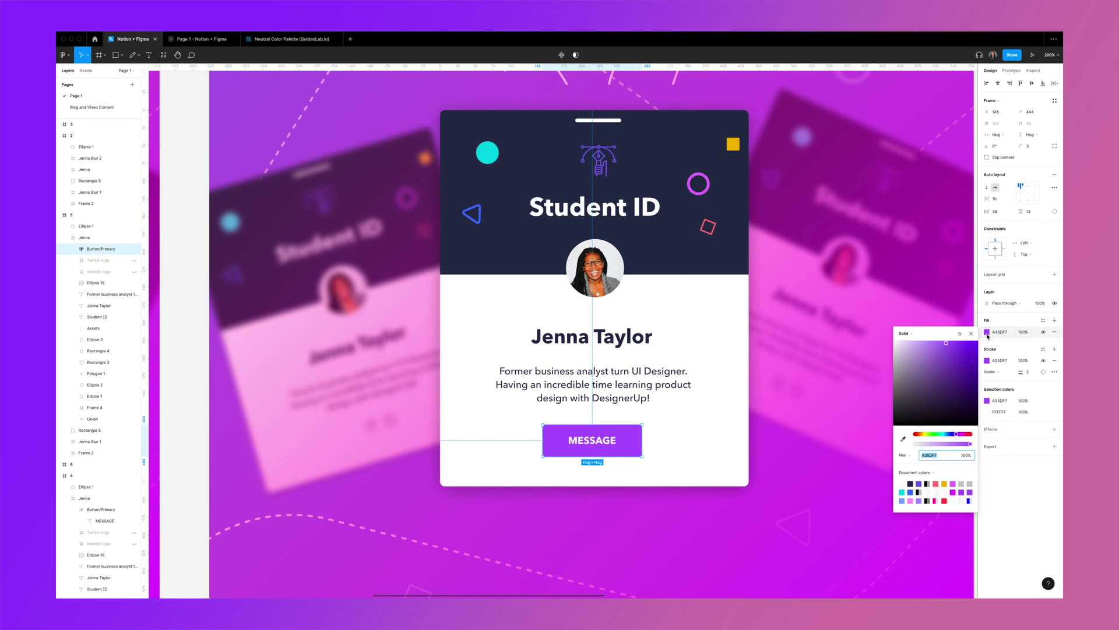
pyautogui.click(912, 456)
pyautogui.click(910, 465)
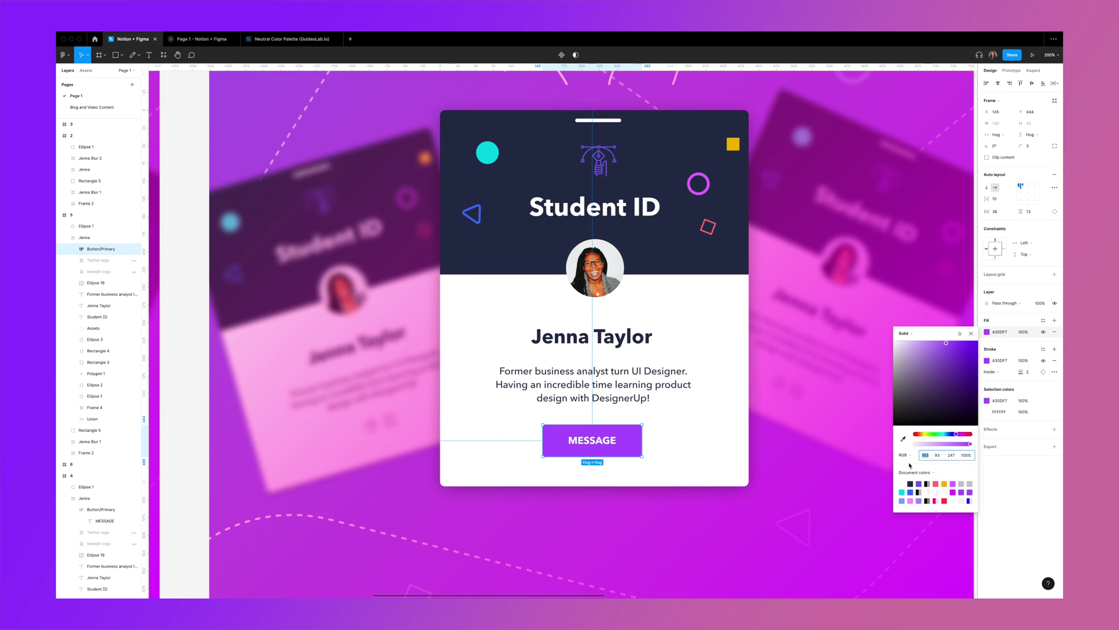
pyautogui.click(939, 457)
pyautogui.click(955, 456)
pyautogui.click(971, 334)
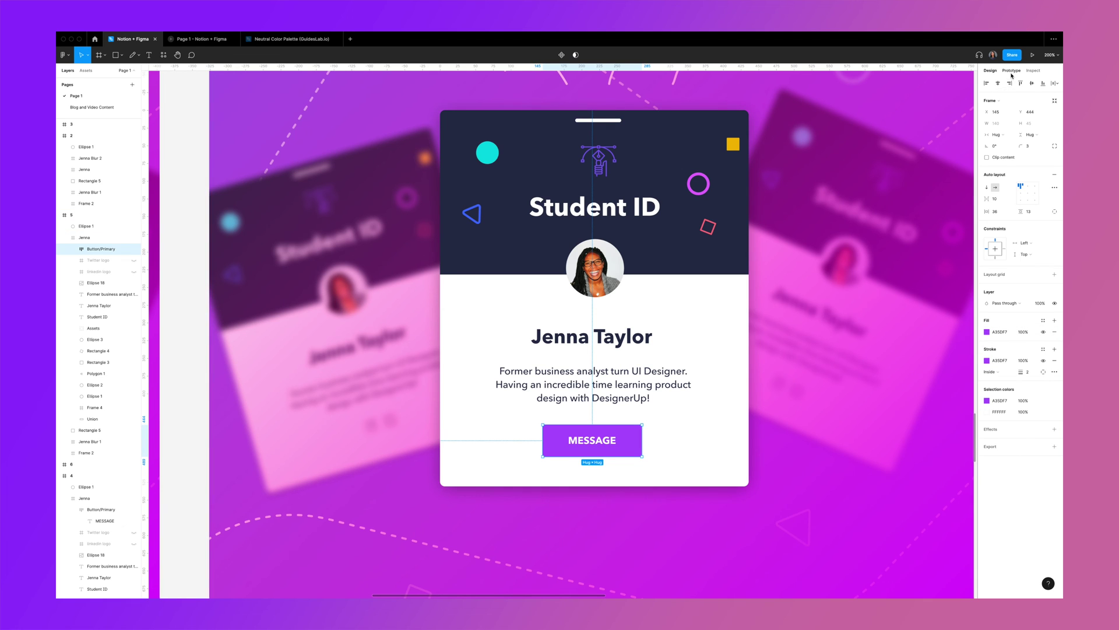
pyautogui.click(1033, 70)
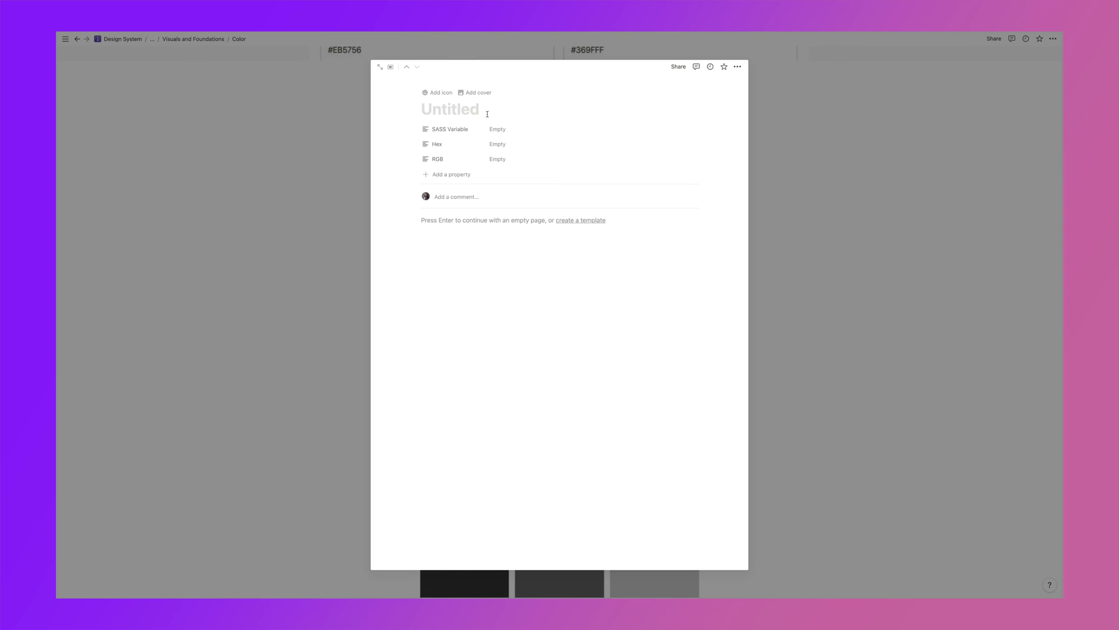
# Name the new palette entry Ube and set its SASS Variable to $color-ube.
pyautogui.write('Ube')
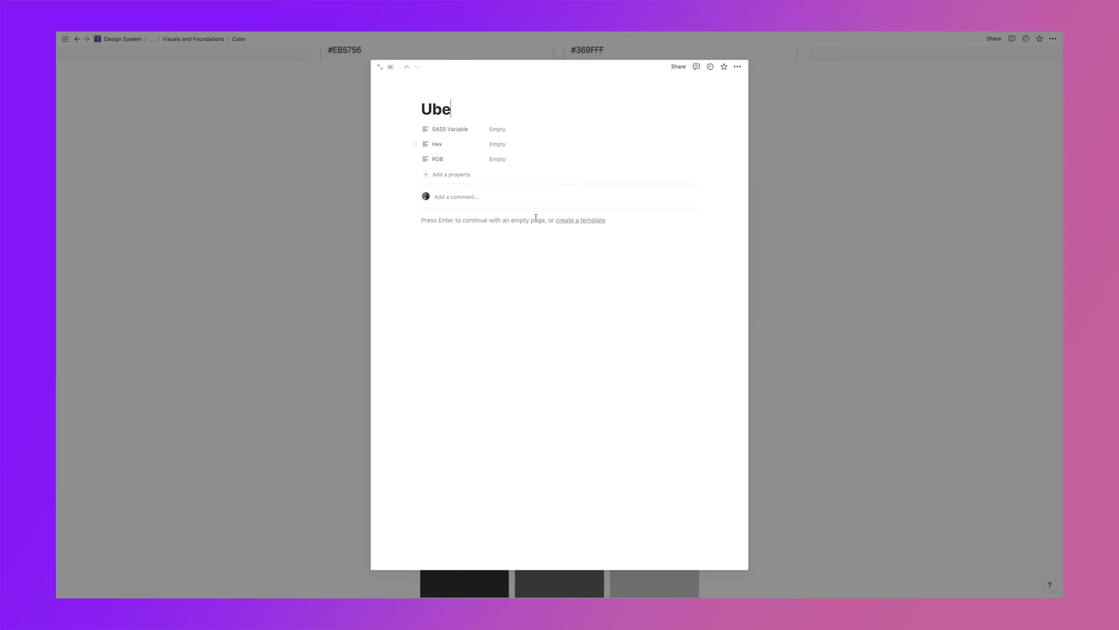
pyautogui.click(496, 130)
pyautogui.write('$color-ube')
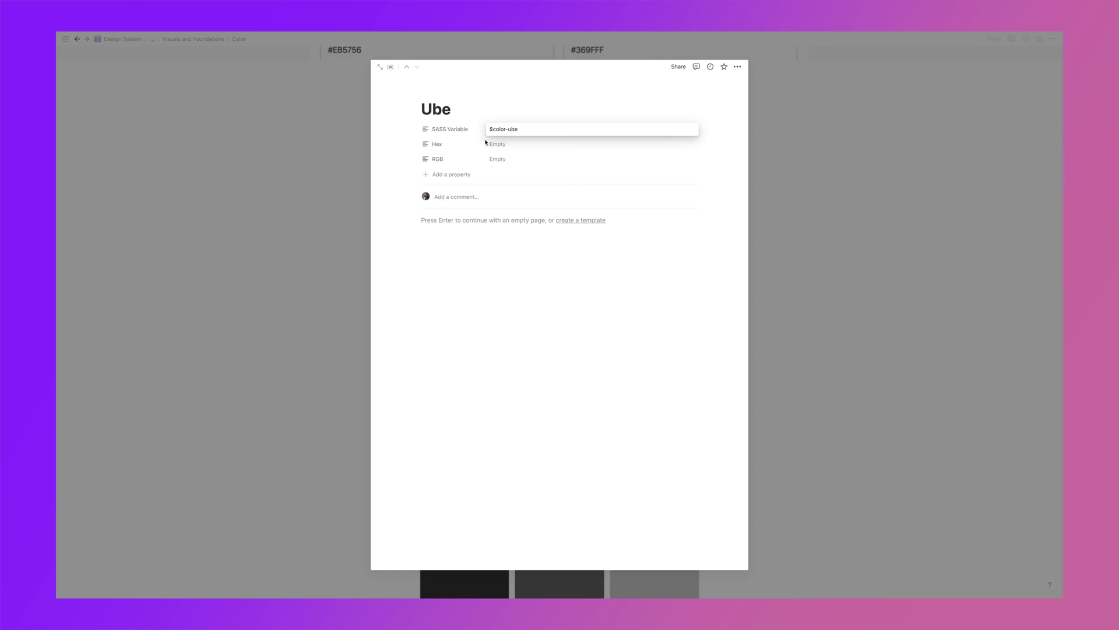
pyautogui.click(502, 161)
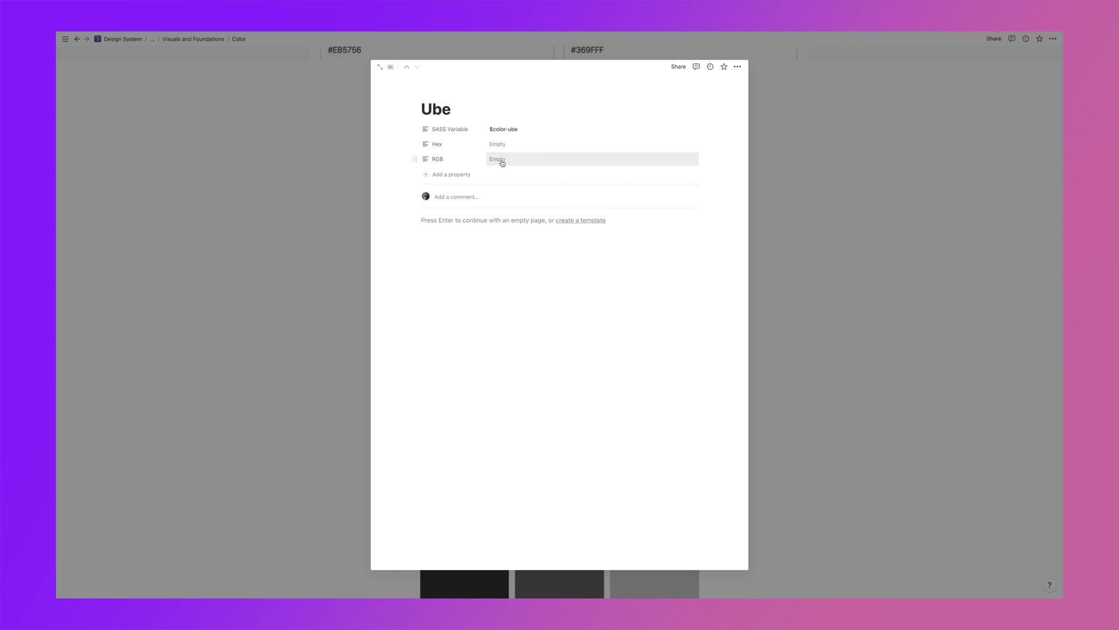
# Set the Ube entry's Hex property to #A35DF7 and its RGB property to 163, 93, 247.
pyautogui.click(503, 143)
pyautogui.write('#A35DF7')
pyautogui.click(499, 158)
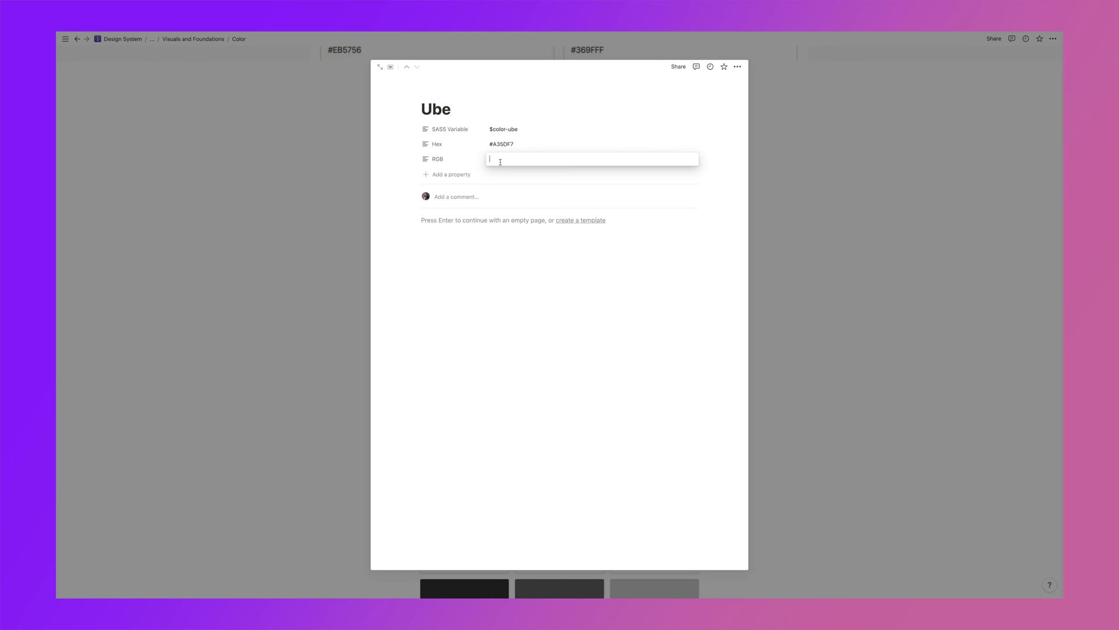
pyautogui.write('163, 93, 247')
pyautogui.press('Return')
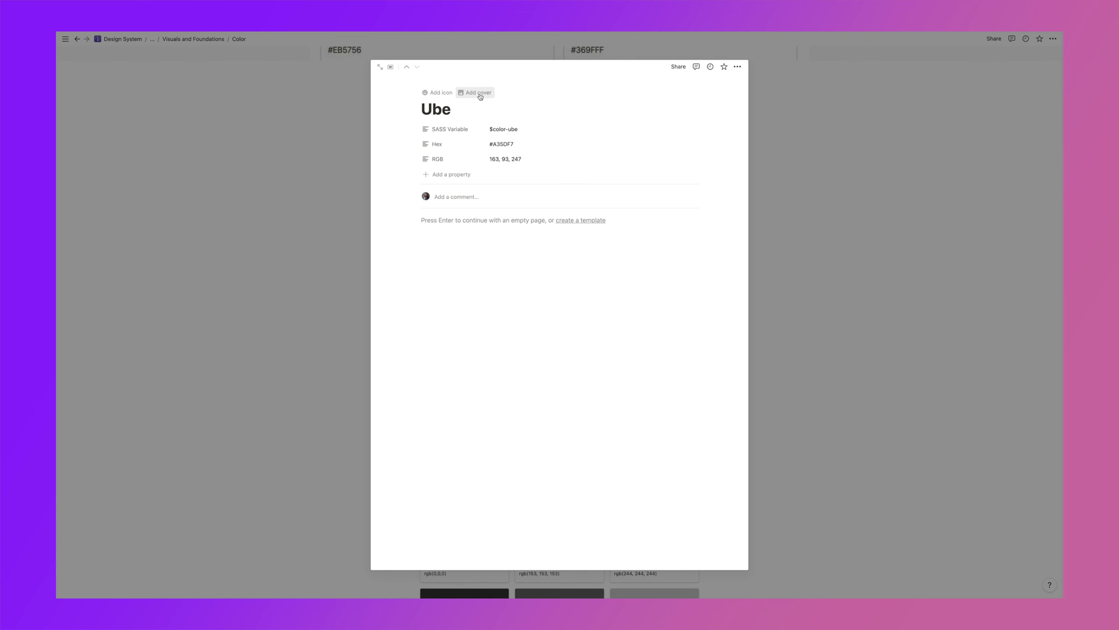
# Add a solid purple cover to the Ube entry and review the palettes on the Color page.
pyautogui.click(480, 95)
pyautogui.click(894, 354)
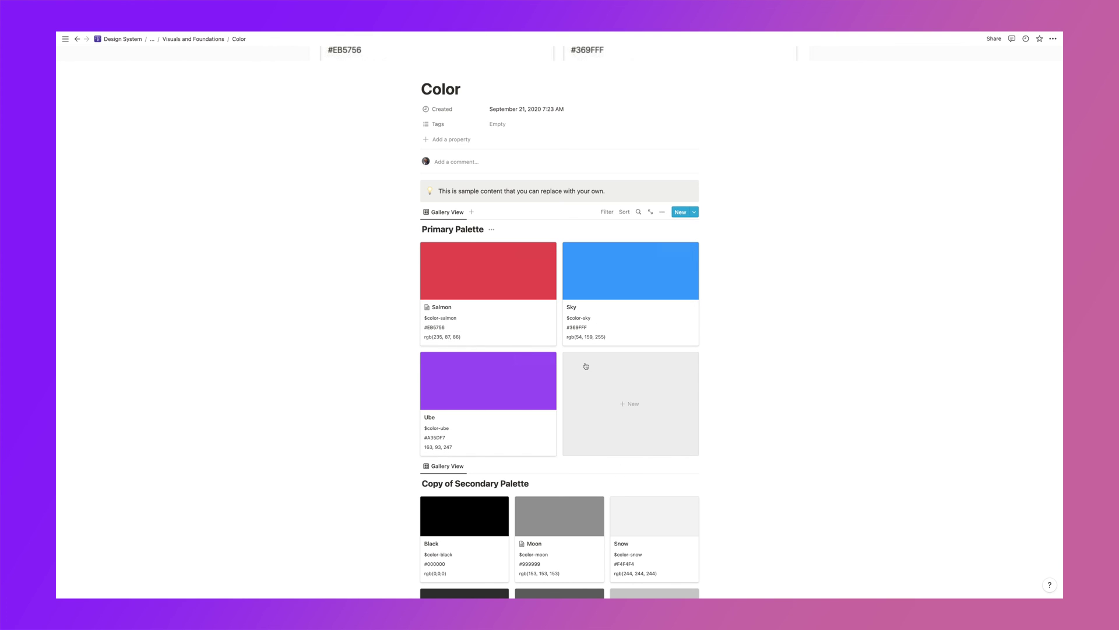
pyautogui.scroll(-7, 905, 346)
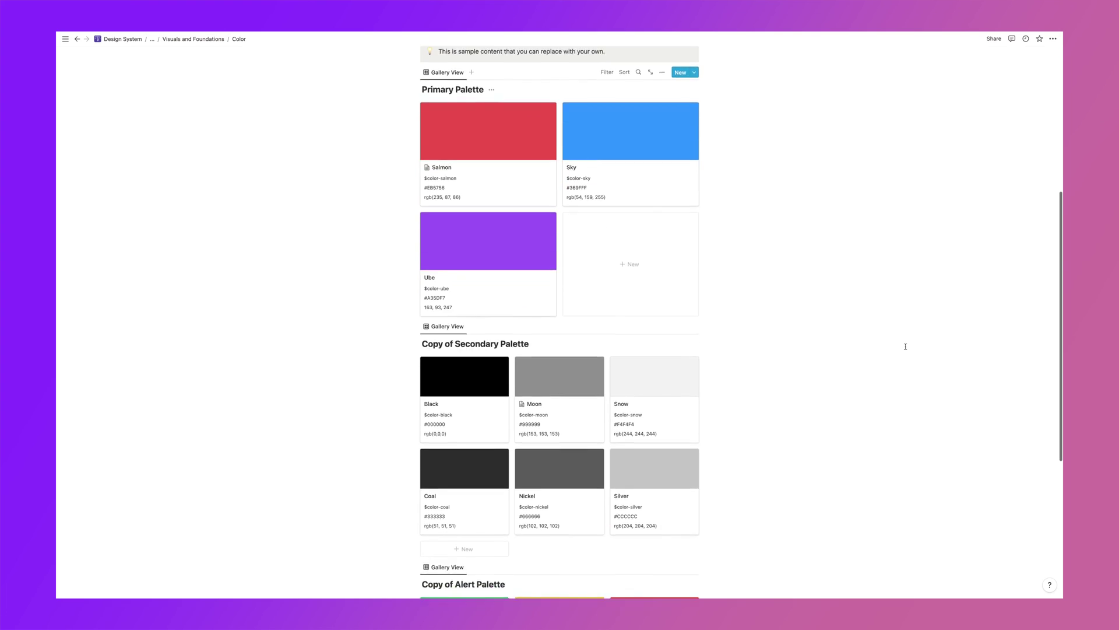
pyautogui.scroll(10, 903, 347)
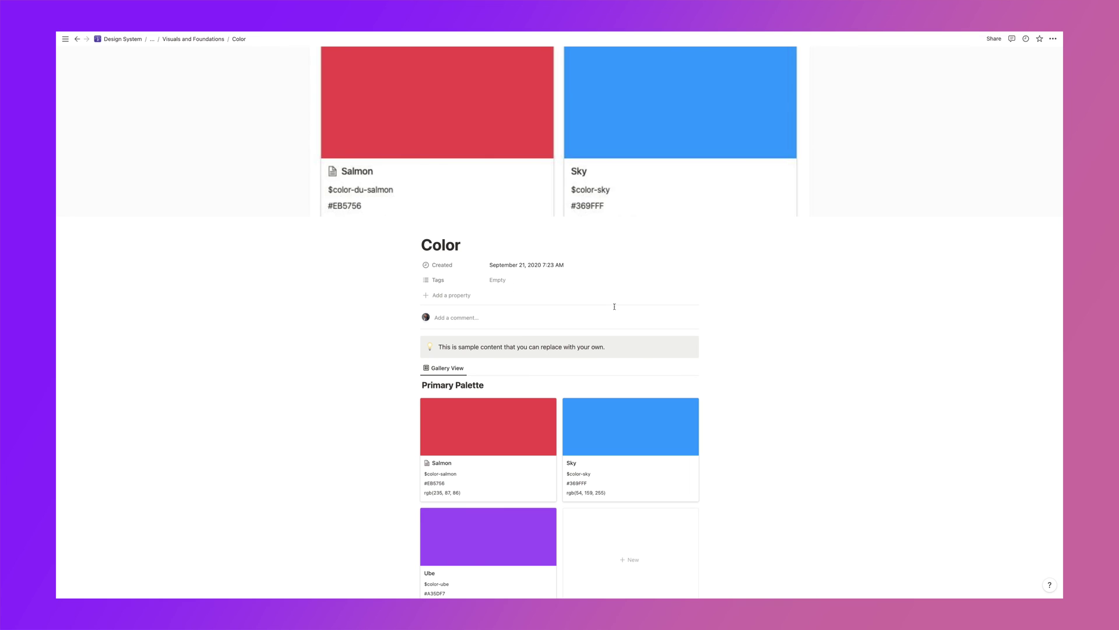
# Go back to the Components section of the Design System and view its Cards page.
pyautogui.click(119, 39)
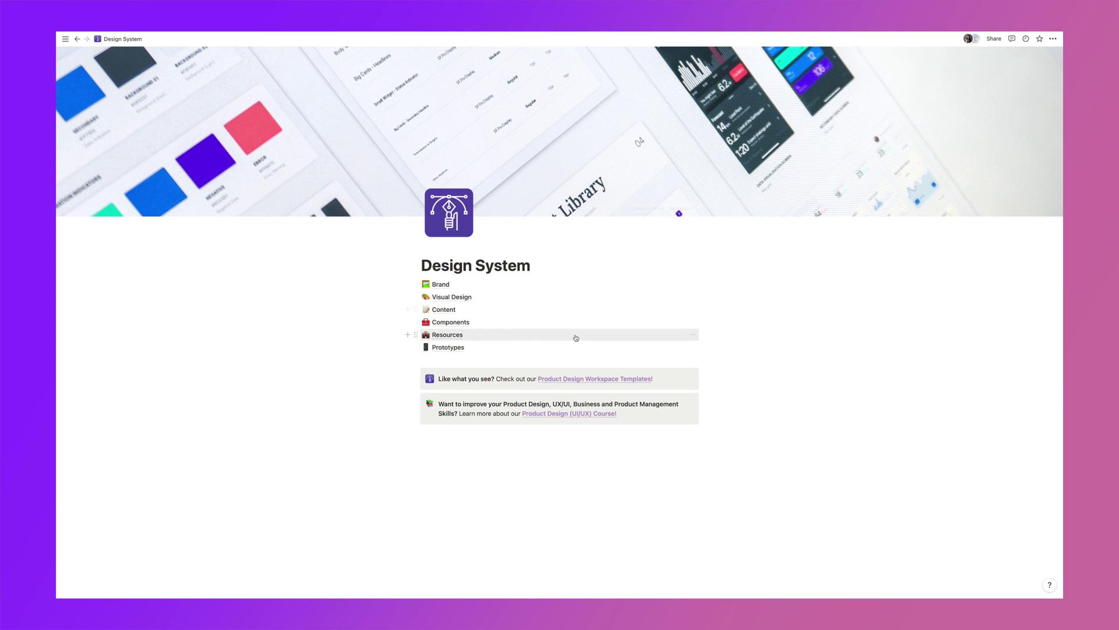
pyautogui.click(450, 322)
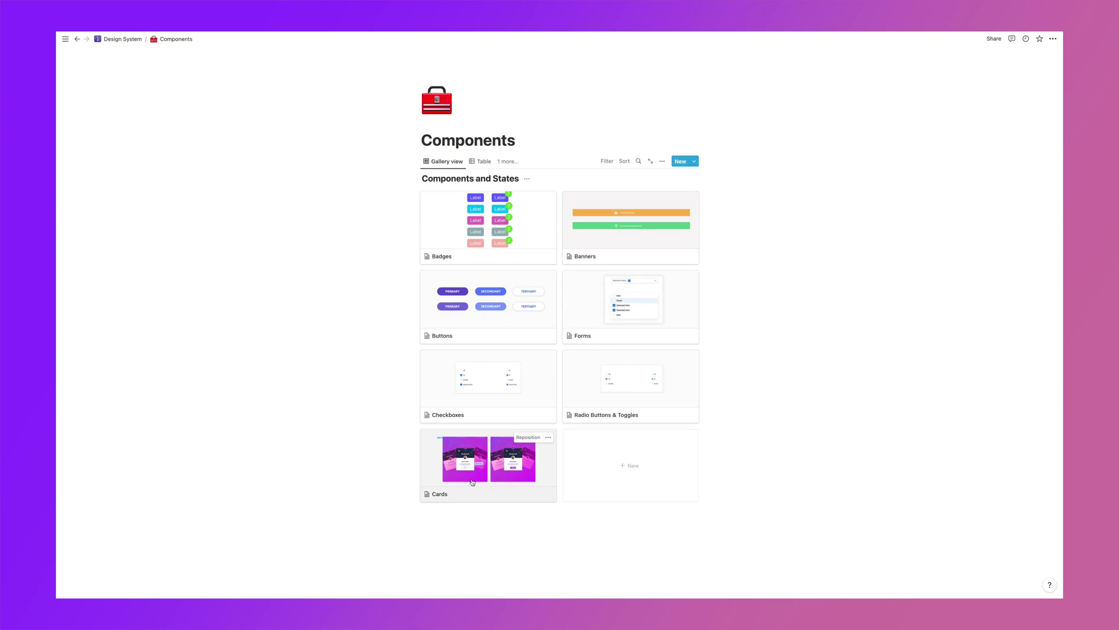
pyautogui.click(489, 463)
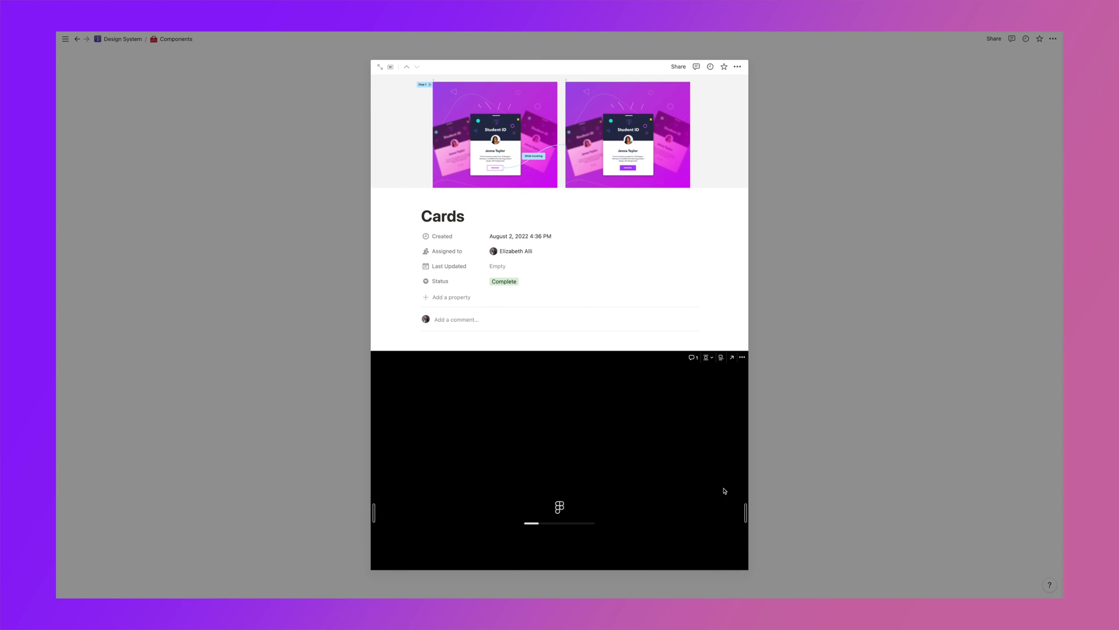
pyautogui.click(956, 256)
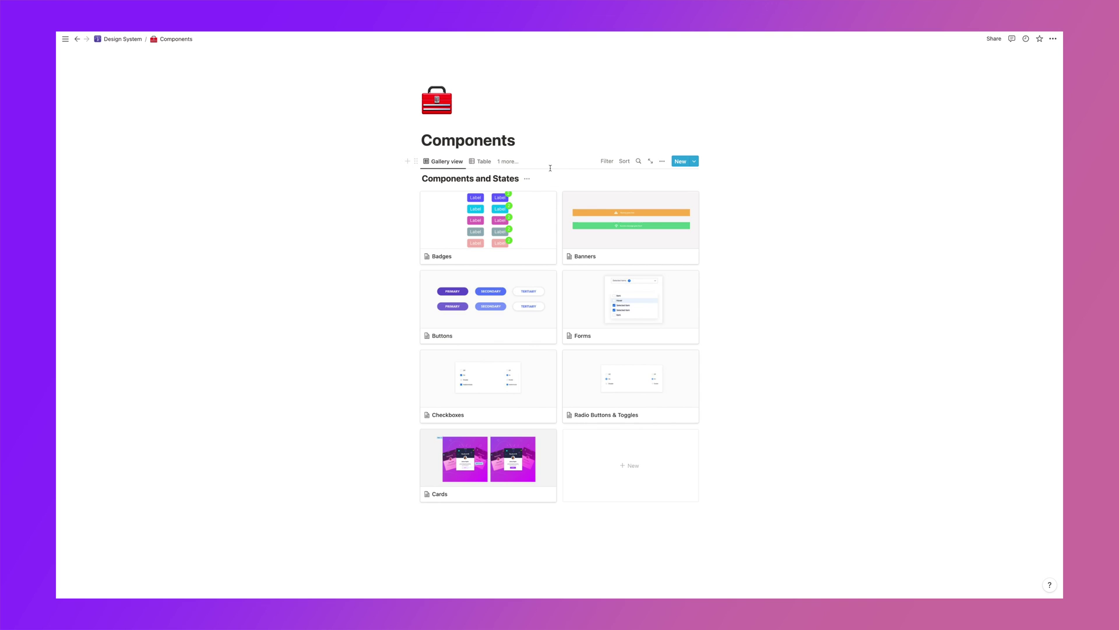
# Add a new property named Design to the Table view of the Components and States database.
pyautogui.click(477, 163)
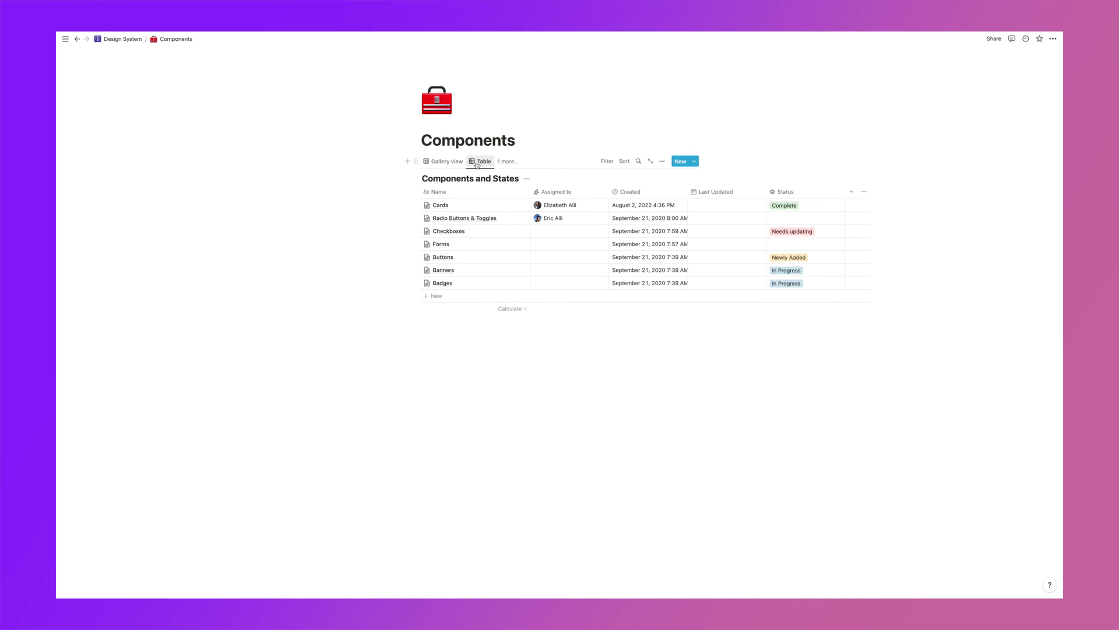
pyautogui.hscroll(2, 472, 239)
pyautogui.hscroll(4, 472, 240)
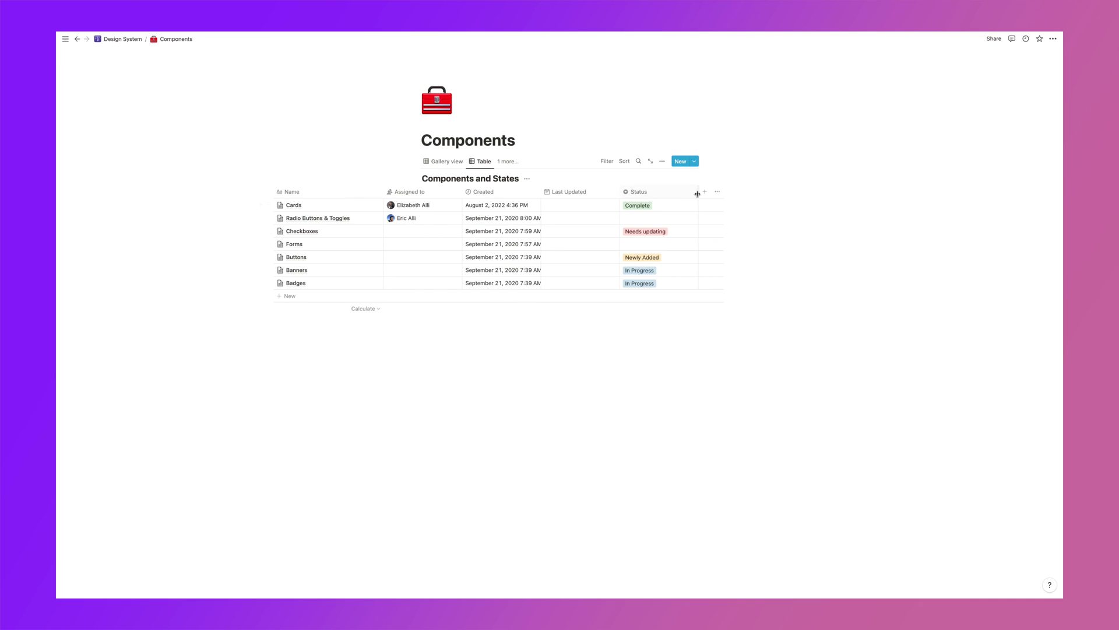
pyautogui.click(704, 191)
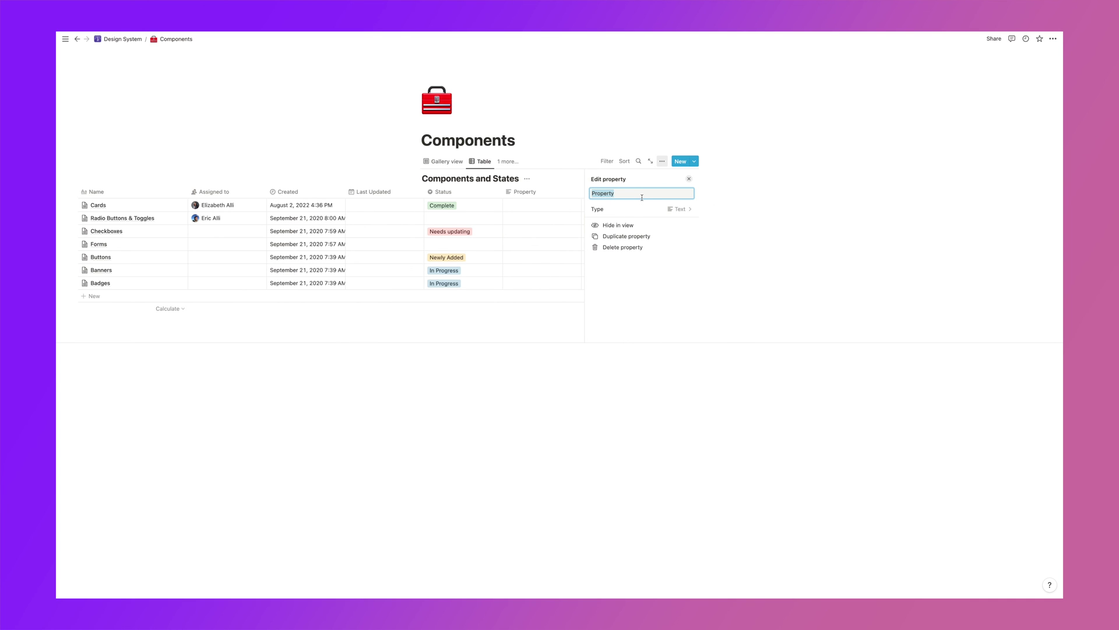
pyautogui.write('Design')
pyautogui.press('Return')
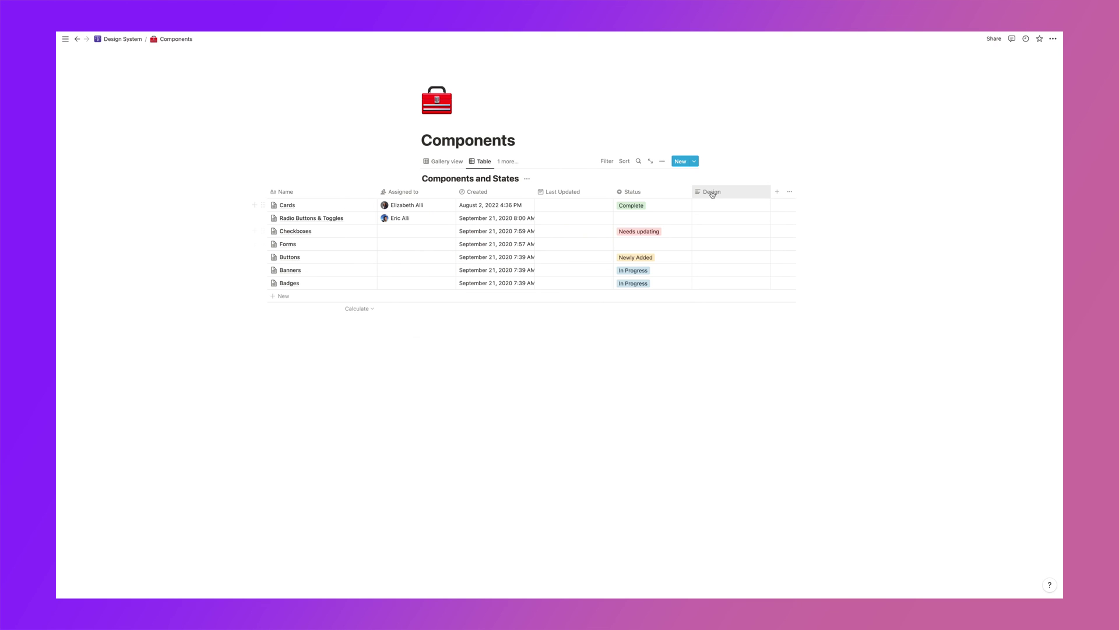
# Change the Design property's type to Relation and relate it to the Primary Palette database.
pyautogui.click(712, 194)
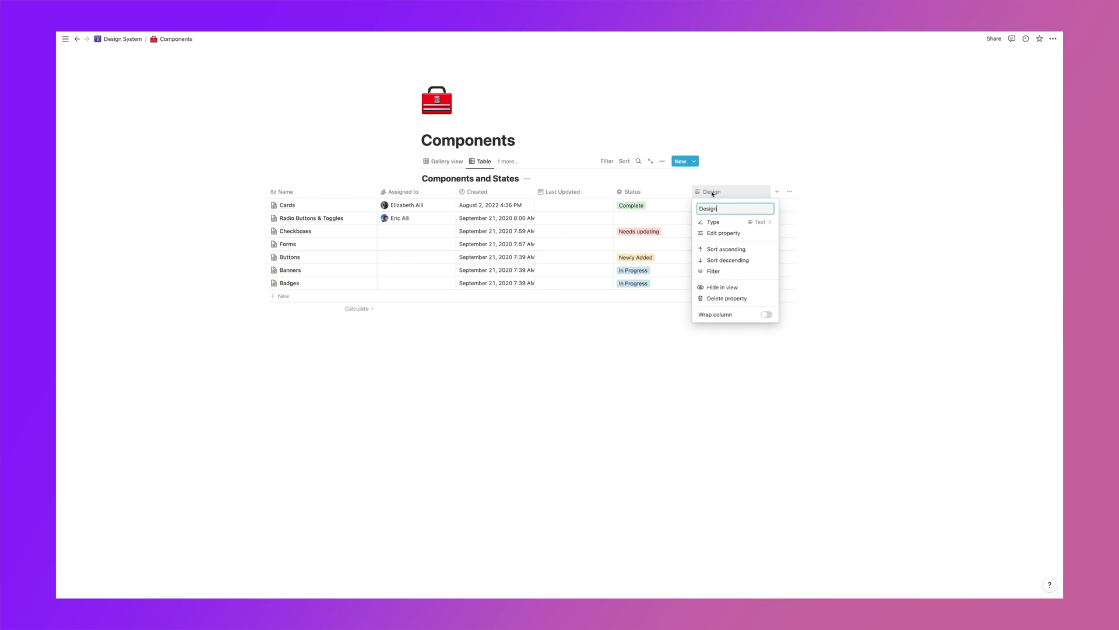
pyautogui.click(722, 224)
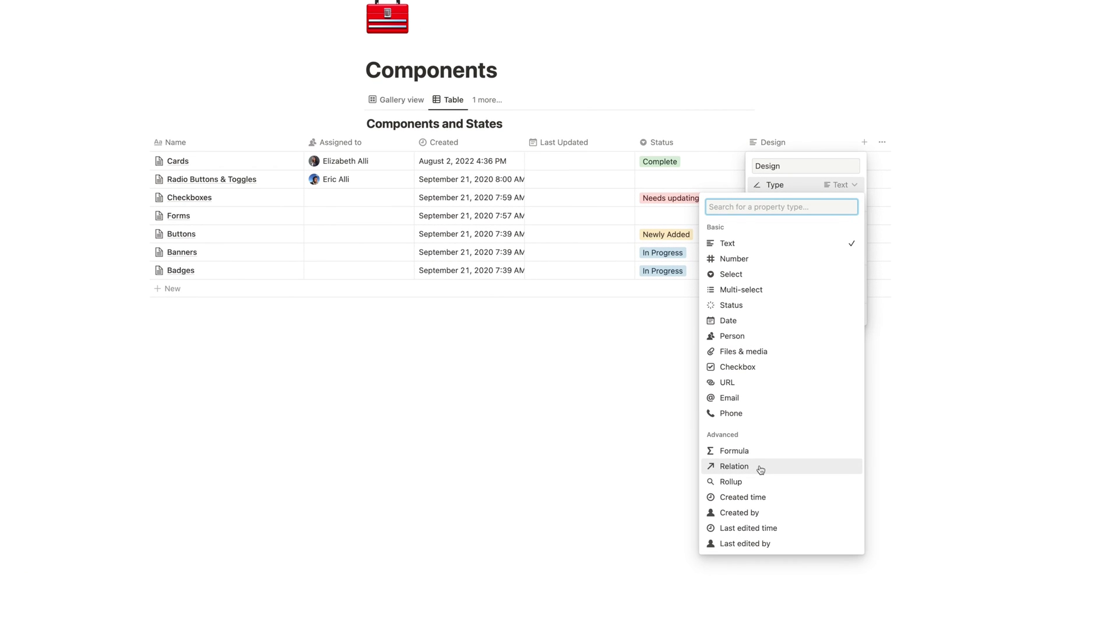
pyautogui.click(734, 466)
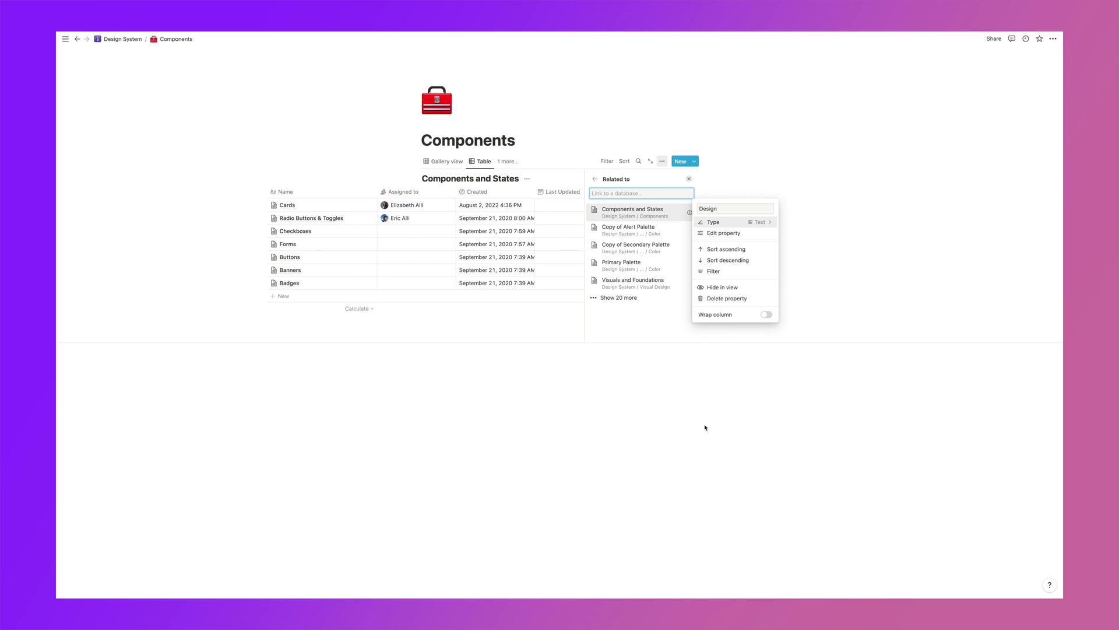
pyautogui.click(630, 266)
pyautogui.click(629, 264)
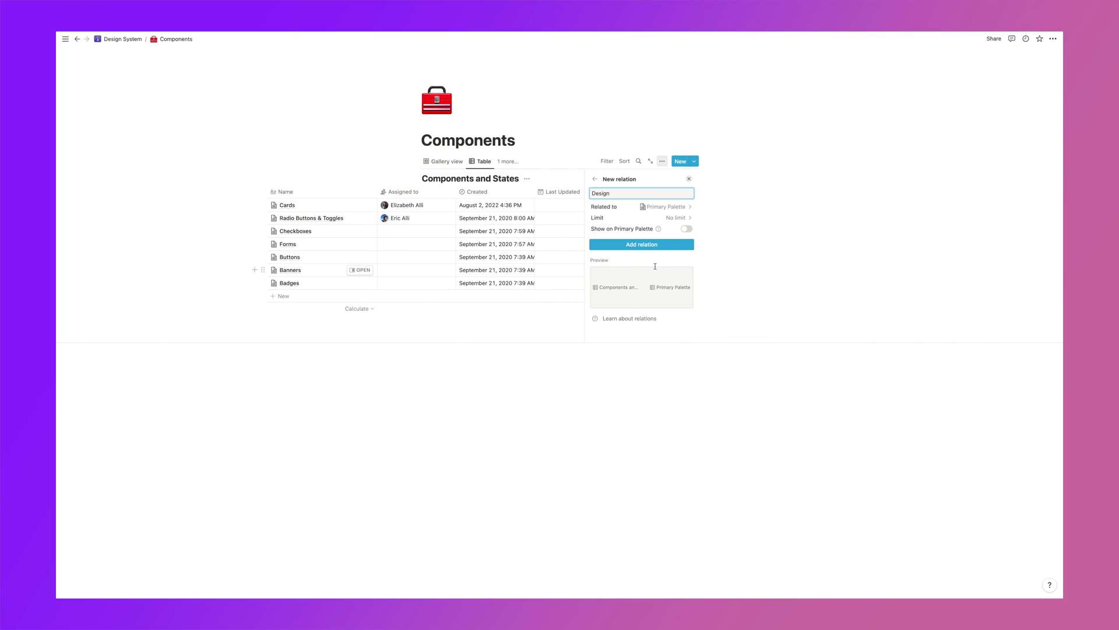
pyautogui.click(650, 244)
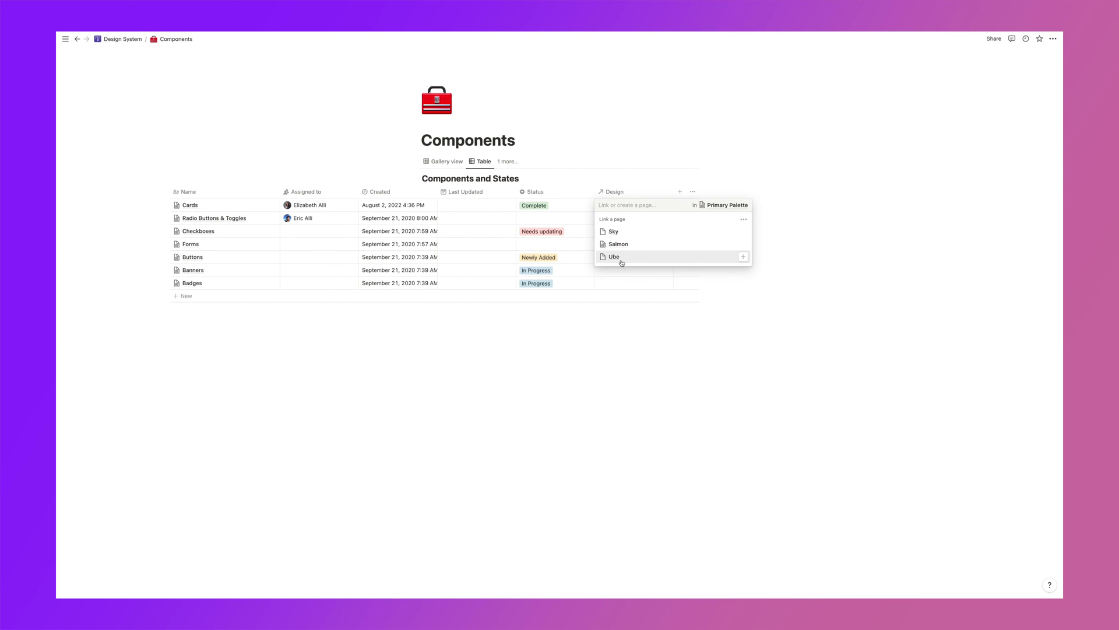
# Link the Ube page from the Primary Palette in the Cards row's Design property.
pyautogui.click(624, 262)
pyautogui.press('Escape')
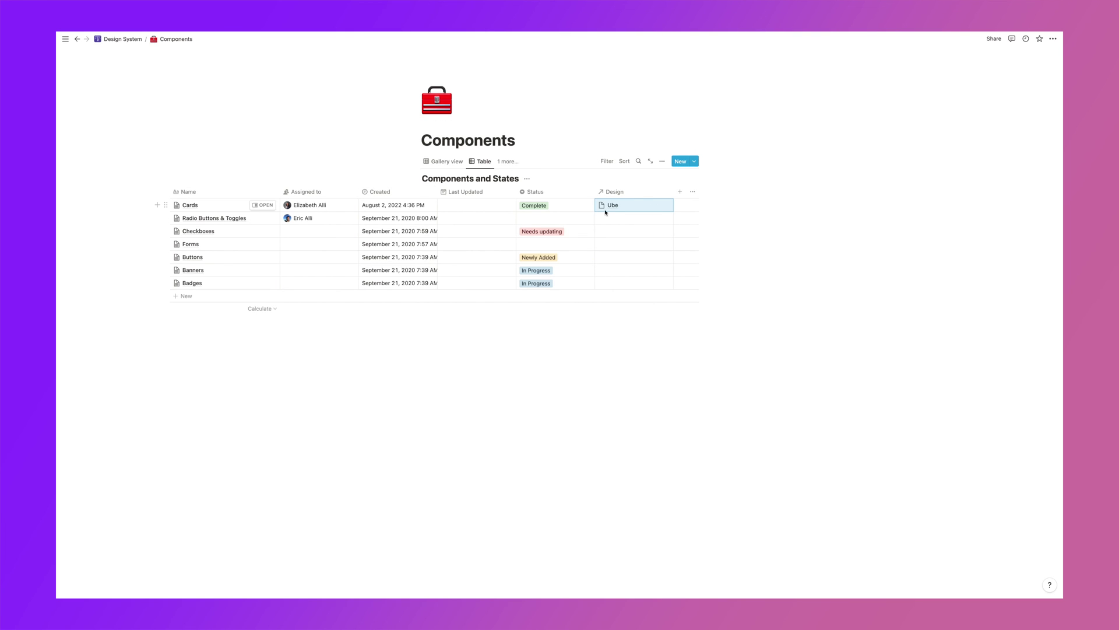
pyautogui.click(557, 383)
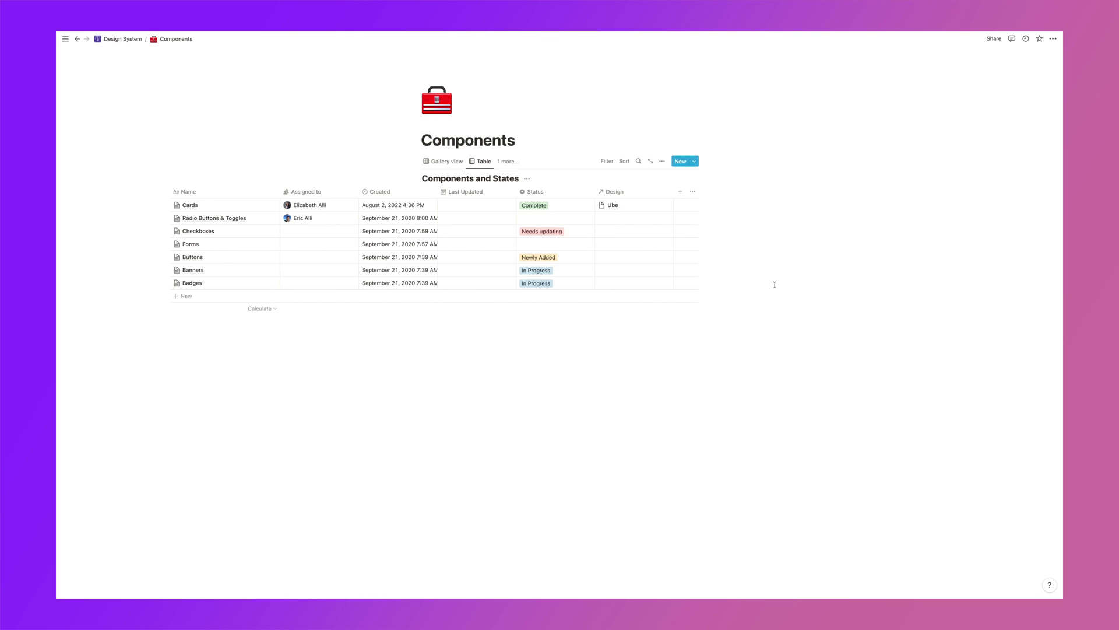
# Open the linked Ube page from the Cards row's Design property to view its color values.
pyautogui.hscroll(-3, 775, 285)
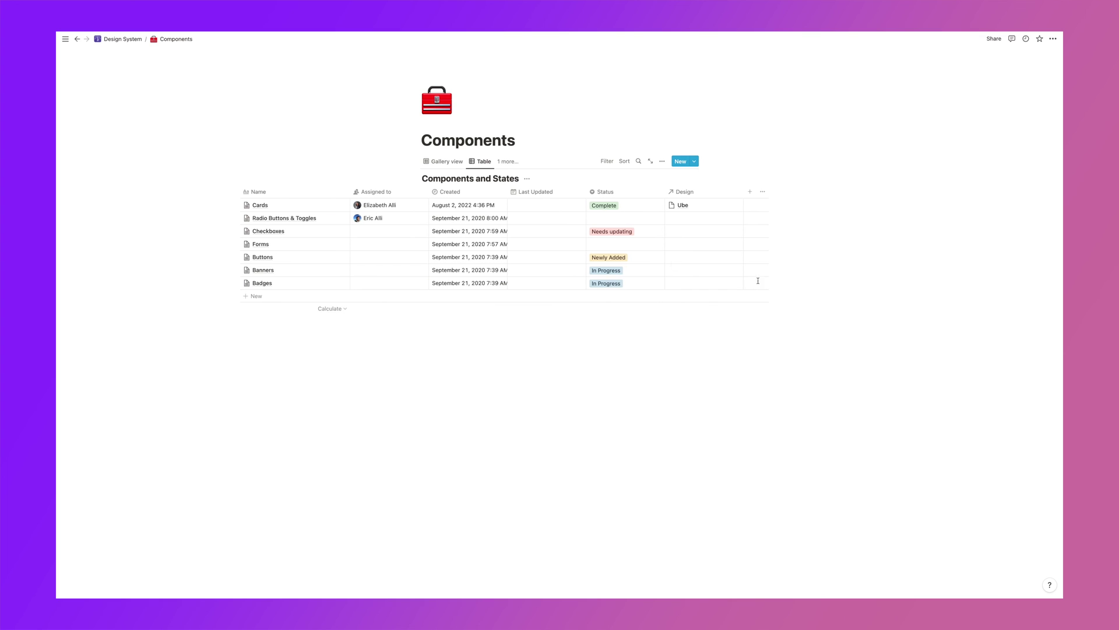
pyautogui.click(685, 207)
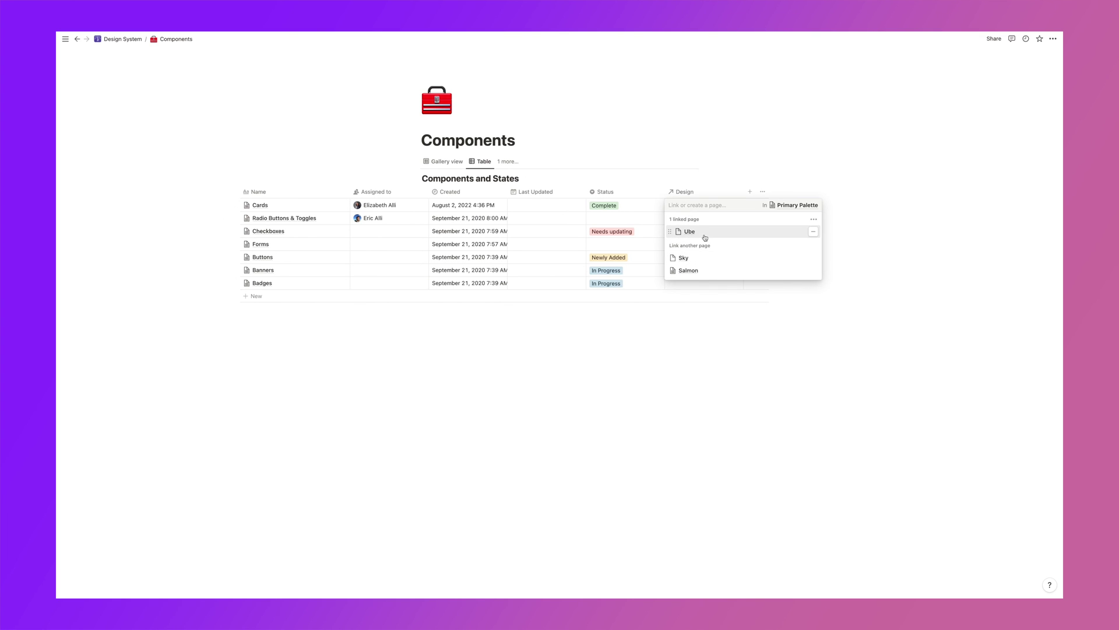
pyautogui.click(672, 230)
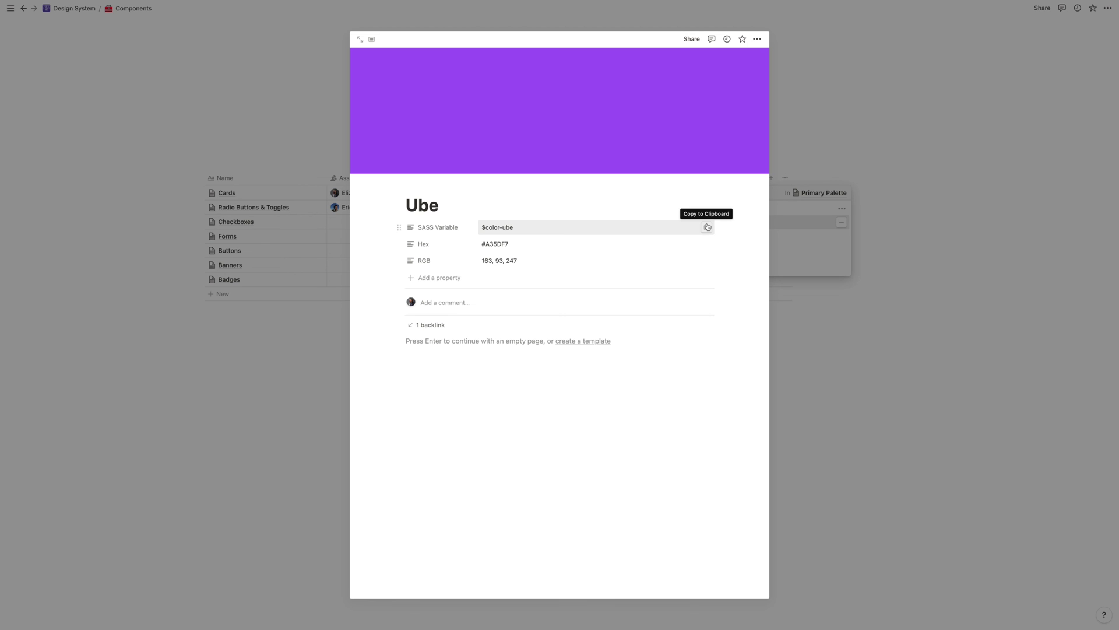